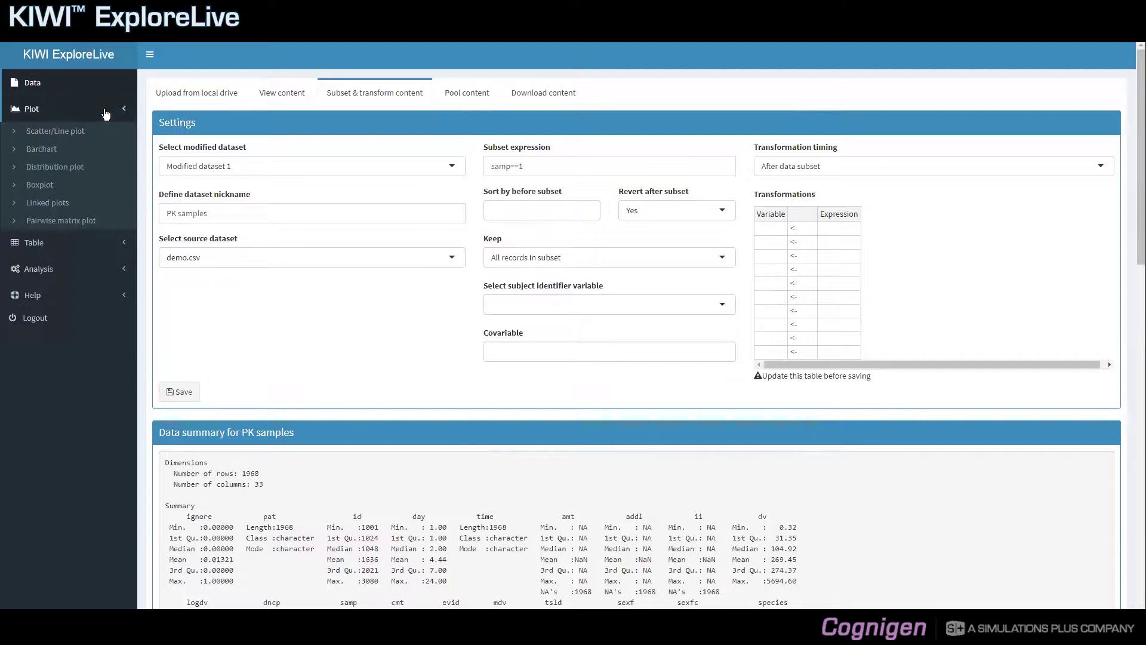
# Open the scatter/line plot page and choose PK samples as its dataset
pyautogui.click(60, 137)
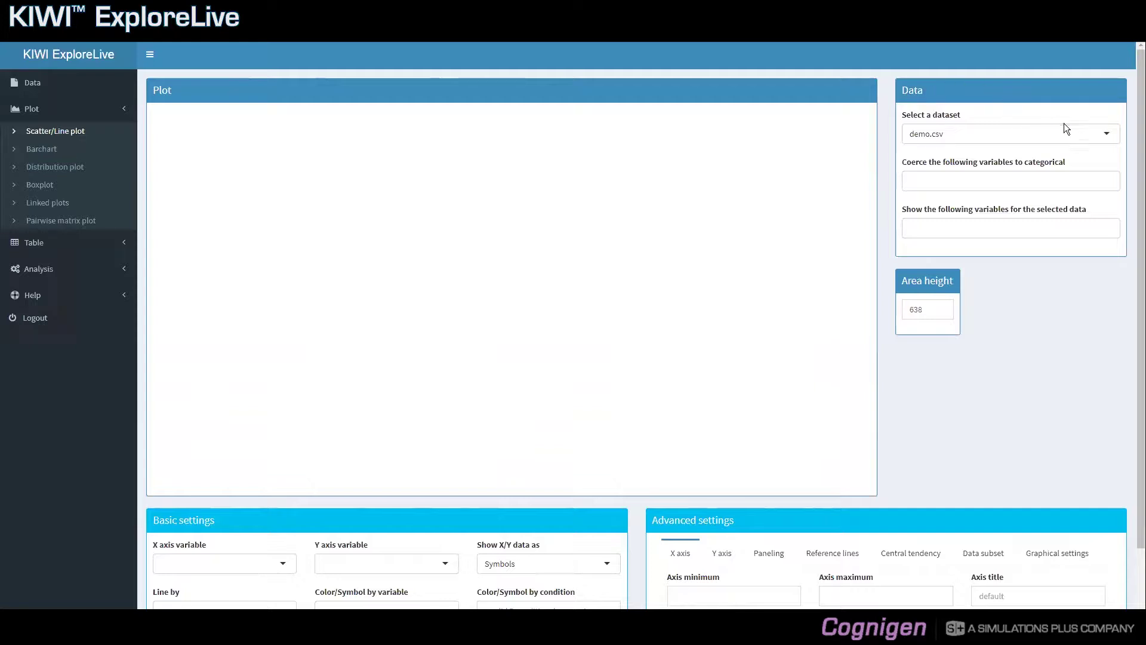
pyautogui.click(1105, 132)
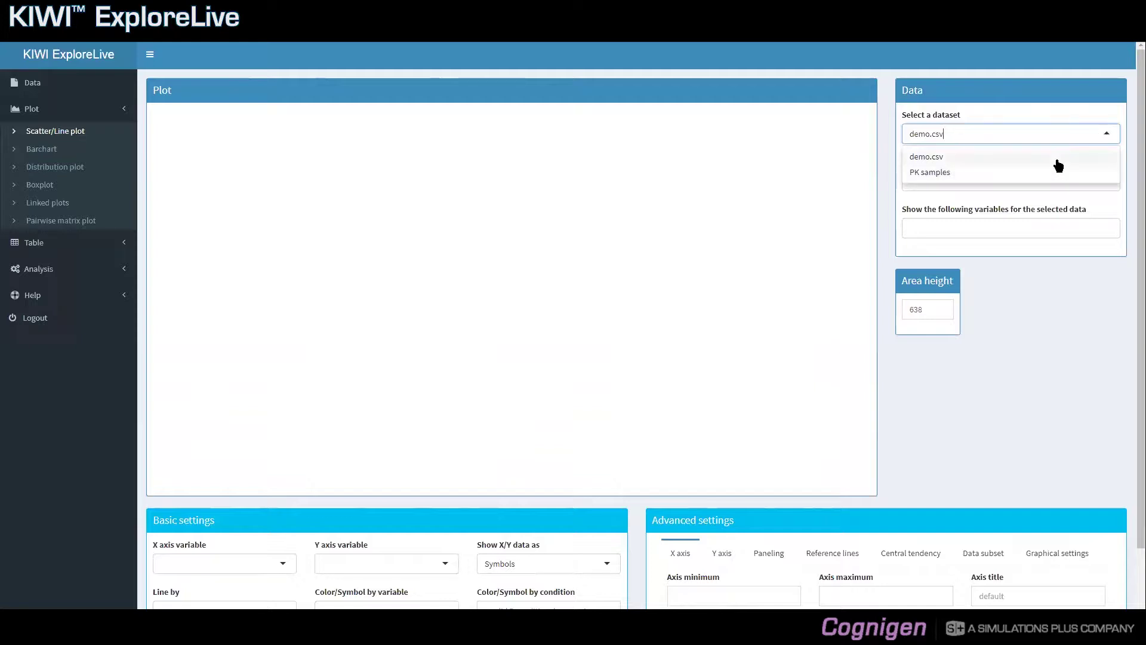
pyautogui.click(978, 173)
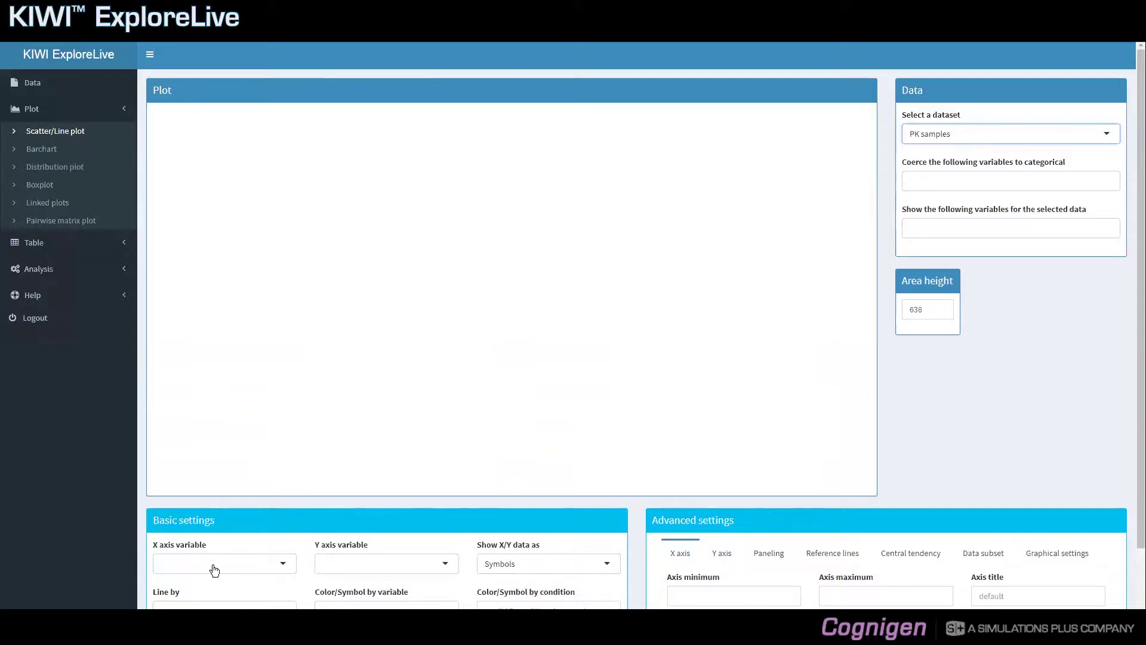
# Plot dv on the Y axis against tsfd on the X axis
pyautogui.click(277, 563)
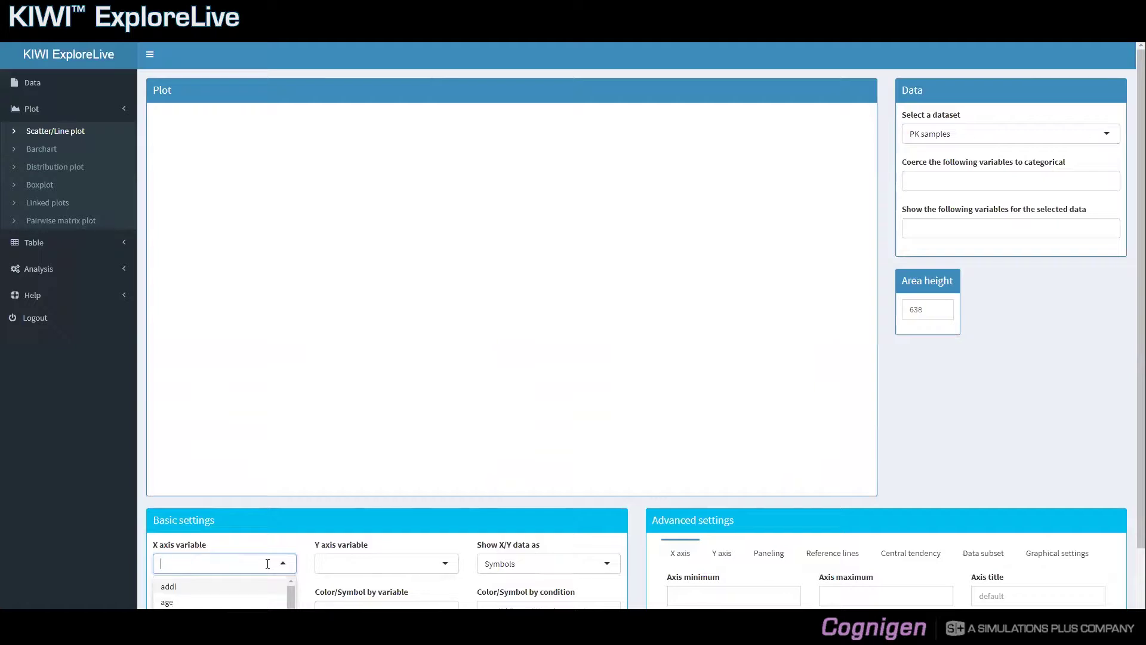
pyautogui.write('t')
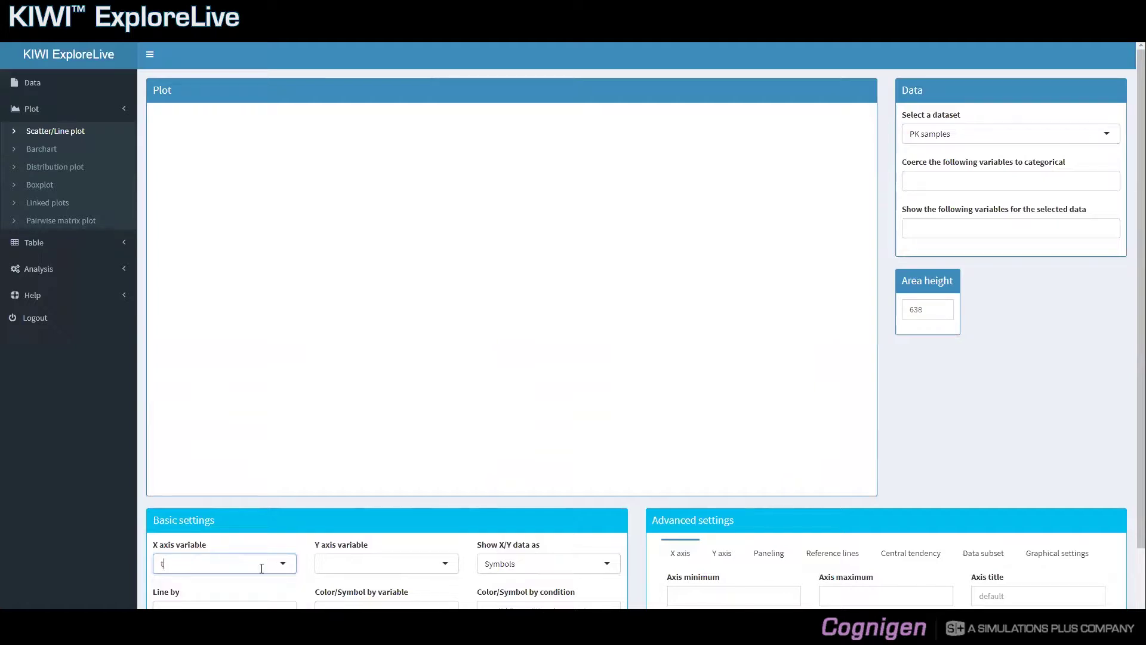
pyautogui.write('s')
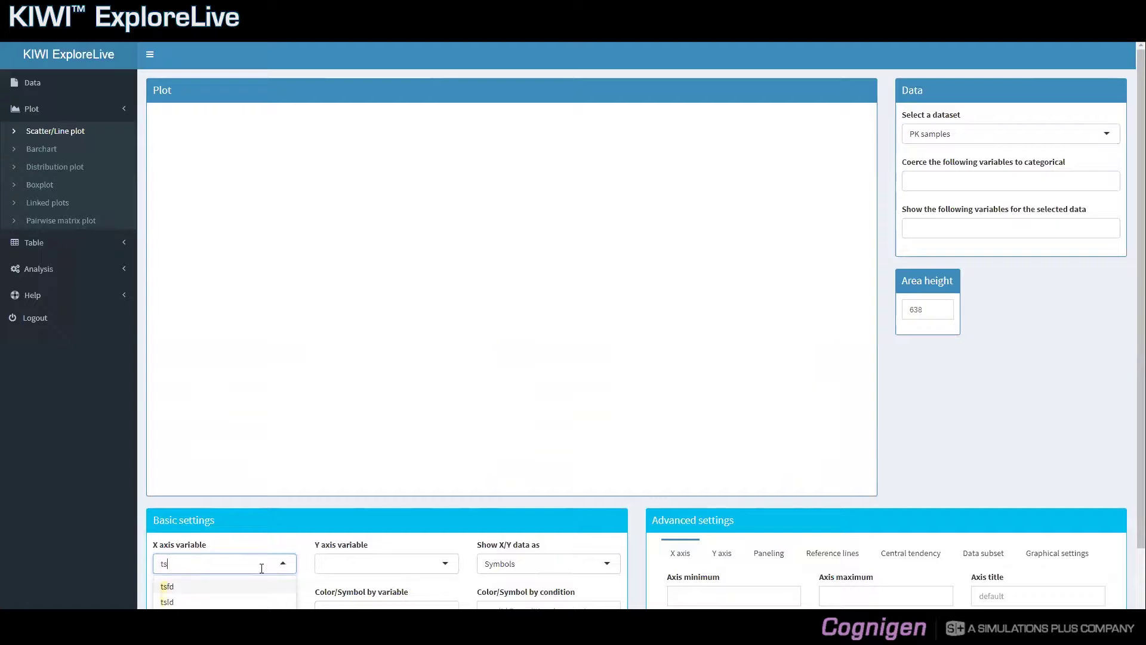
pyautogui.write('fd')
pyautogui.press('Return')
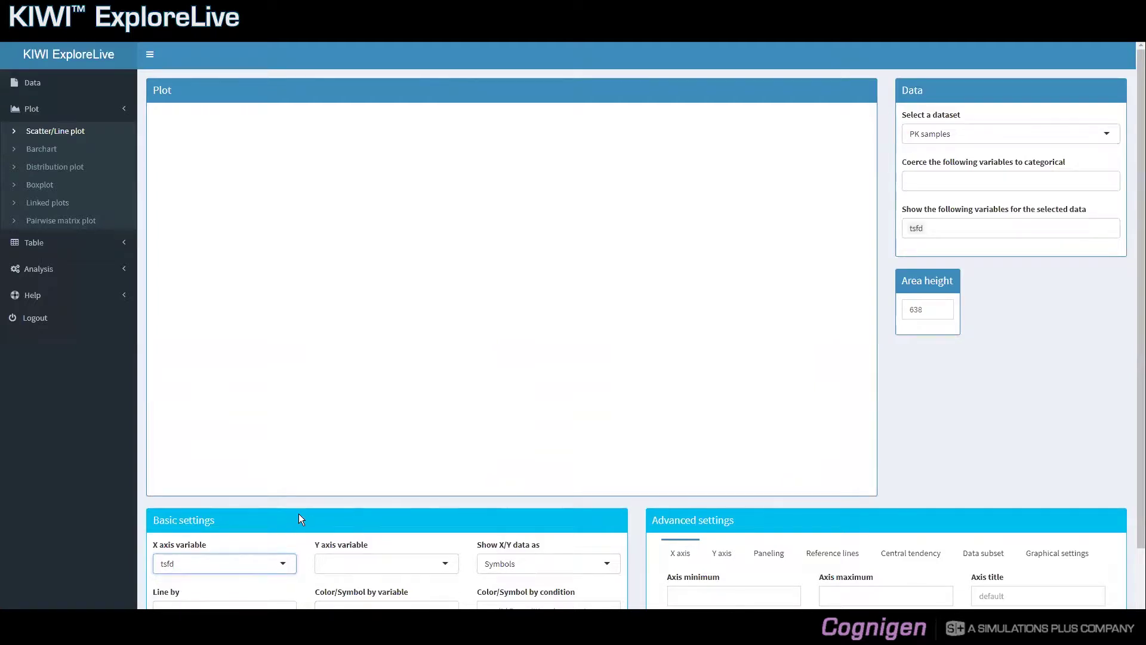
pyautogui.click(332, 568)
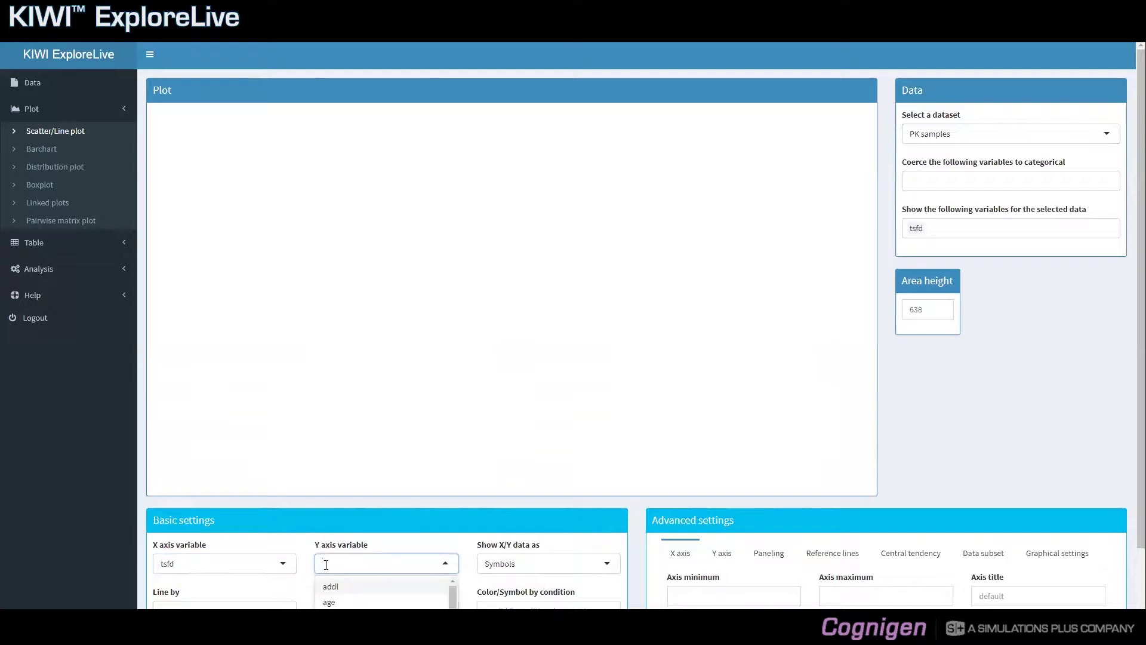
pyautogui.write('dv')
pyautogui.press('Return')
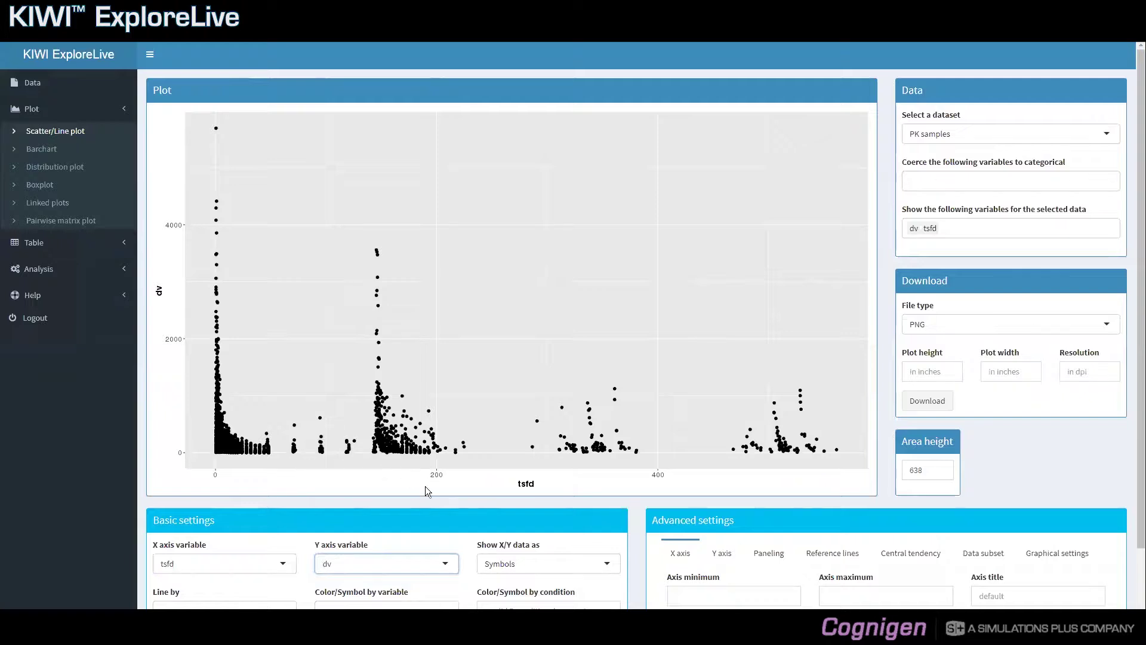
# Try showing the X/Y data as joined lines and as symbols + joined lines
pyautogui.click(520, 565)
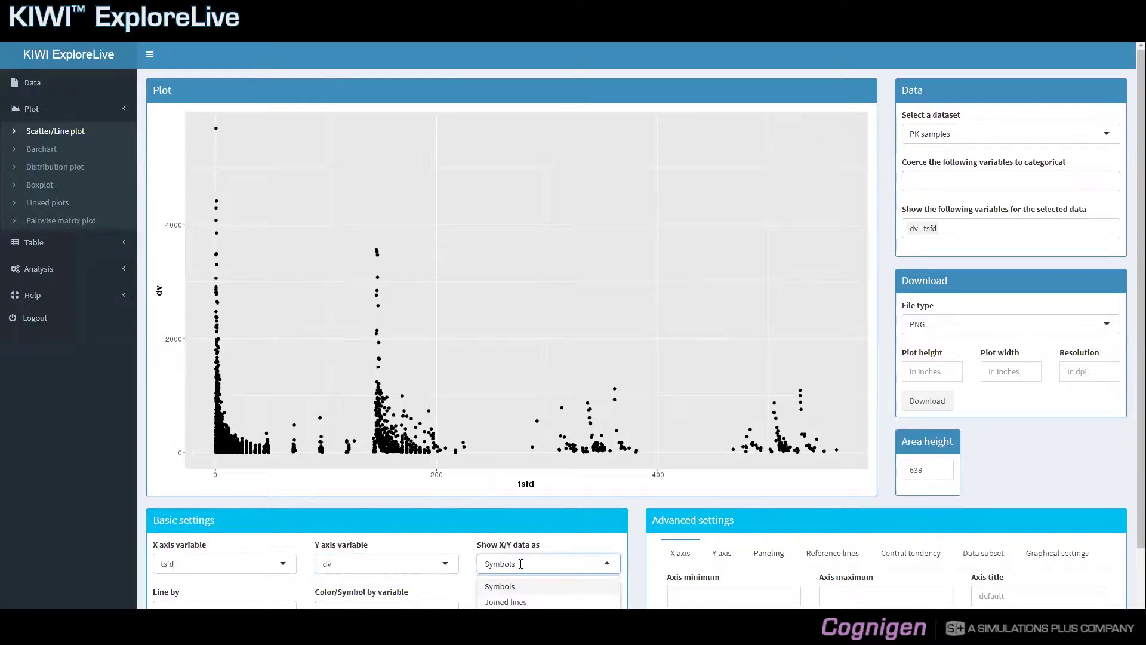
pyautogui.scroll(-1, 521, 564)
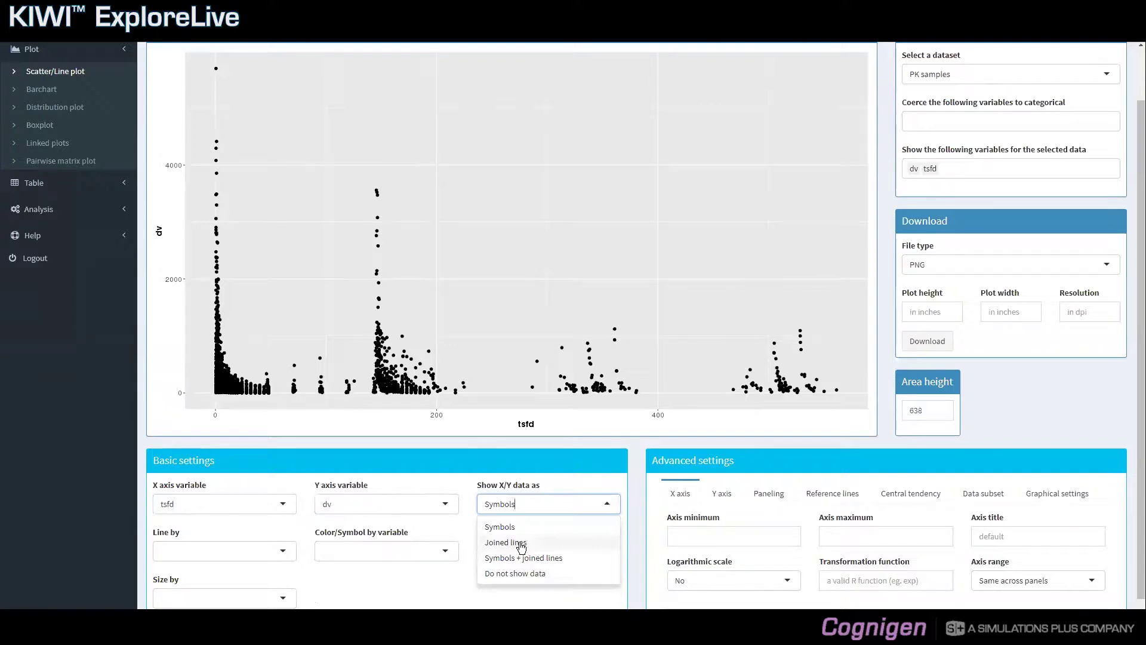
pyautogui.click(521, 544)
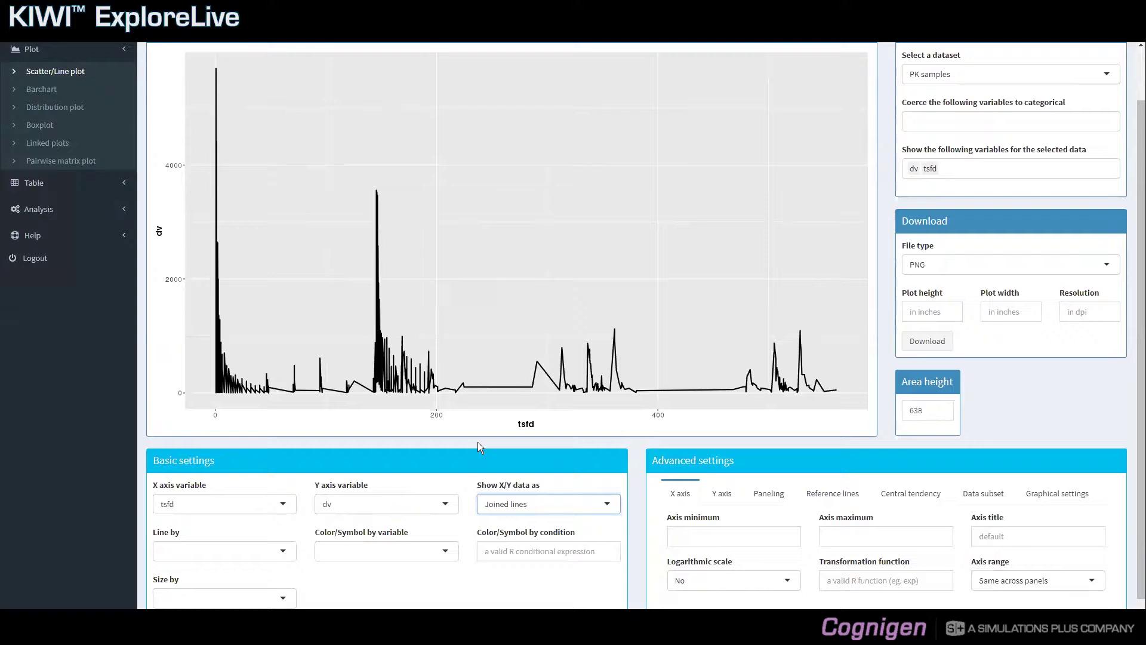
pyautogui.click(498, 506)
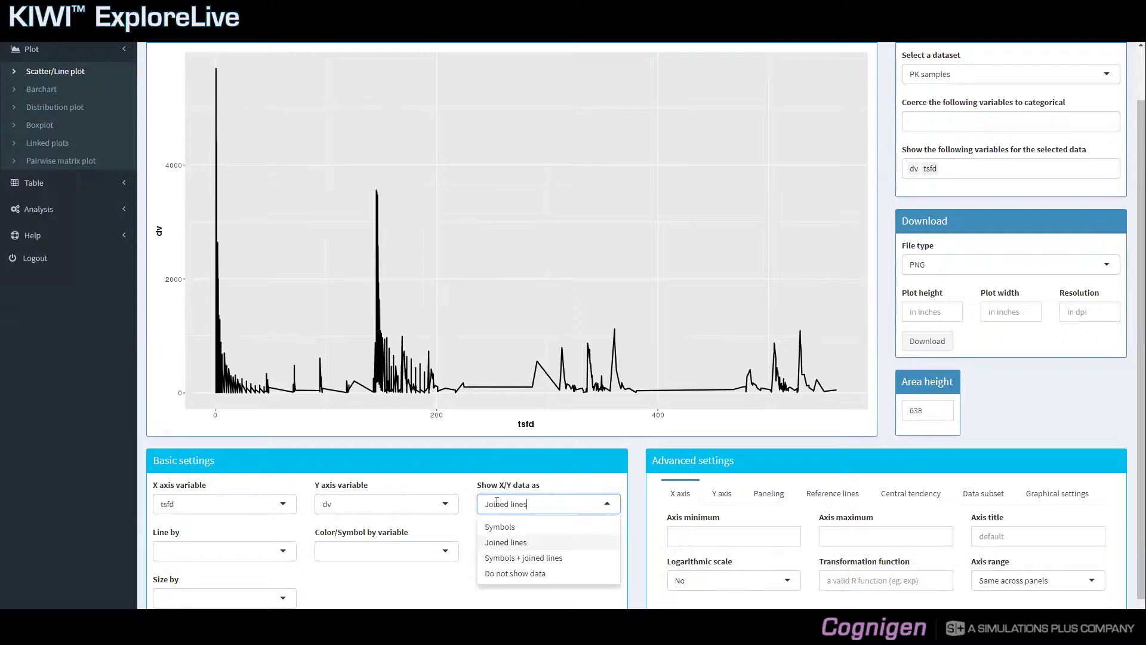
pyautogui.click(518, 560)
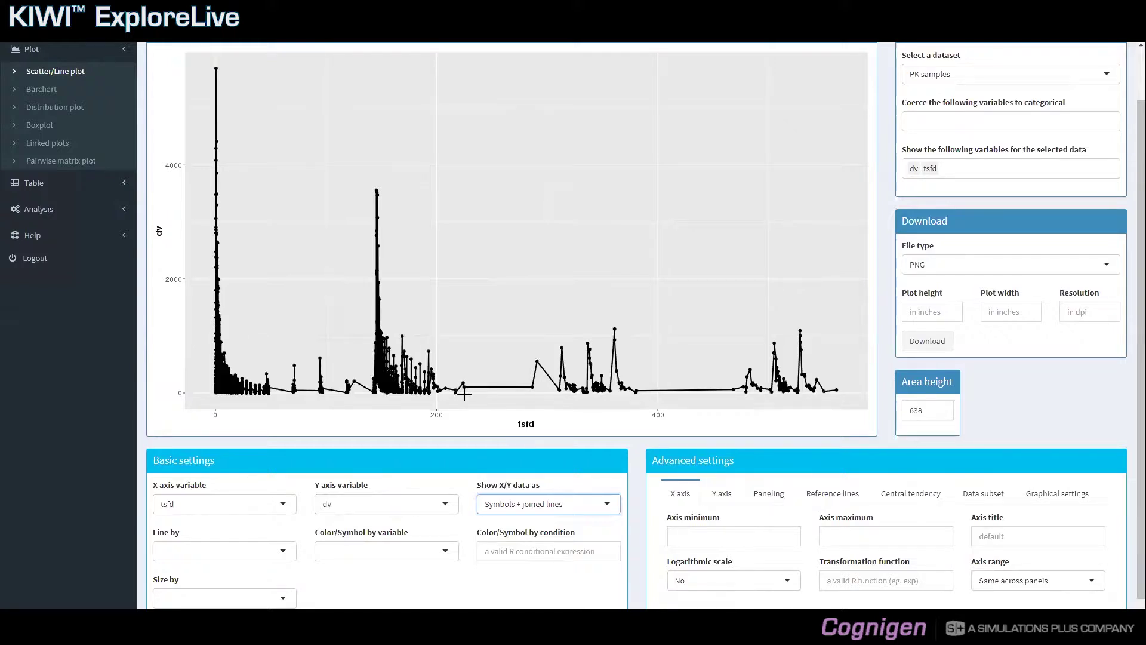
# Try the option that does not show the X/Y data, and return the display to symbols
pyautogui.click(529, 506)
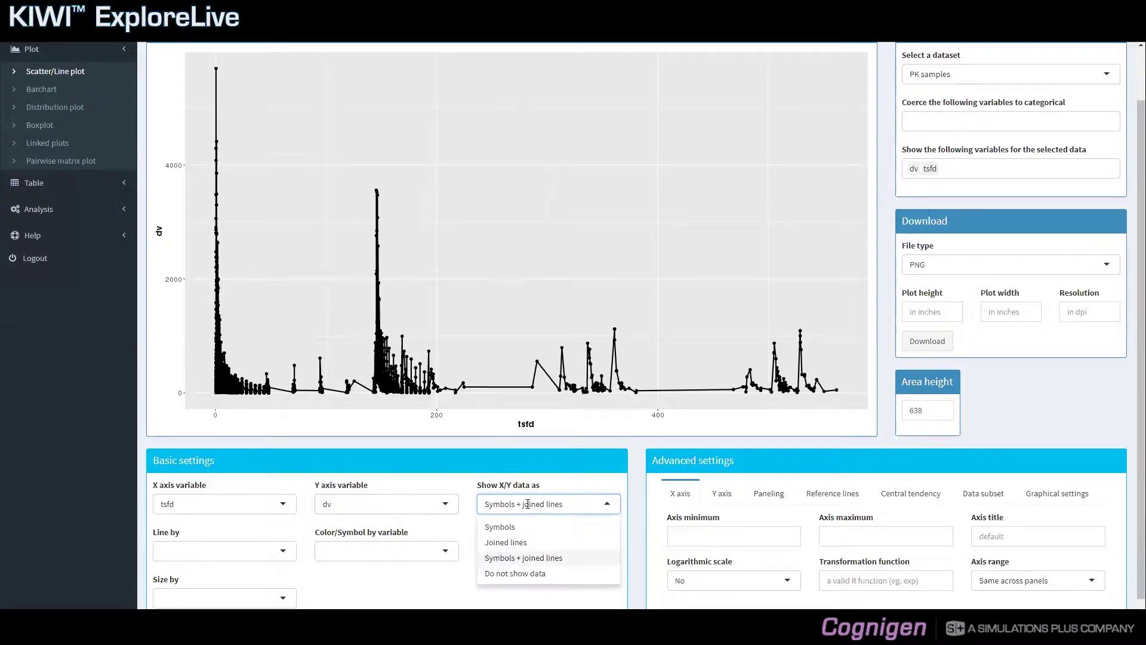
pyautogui.click(524, 574)
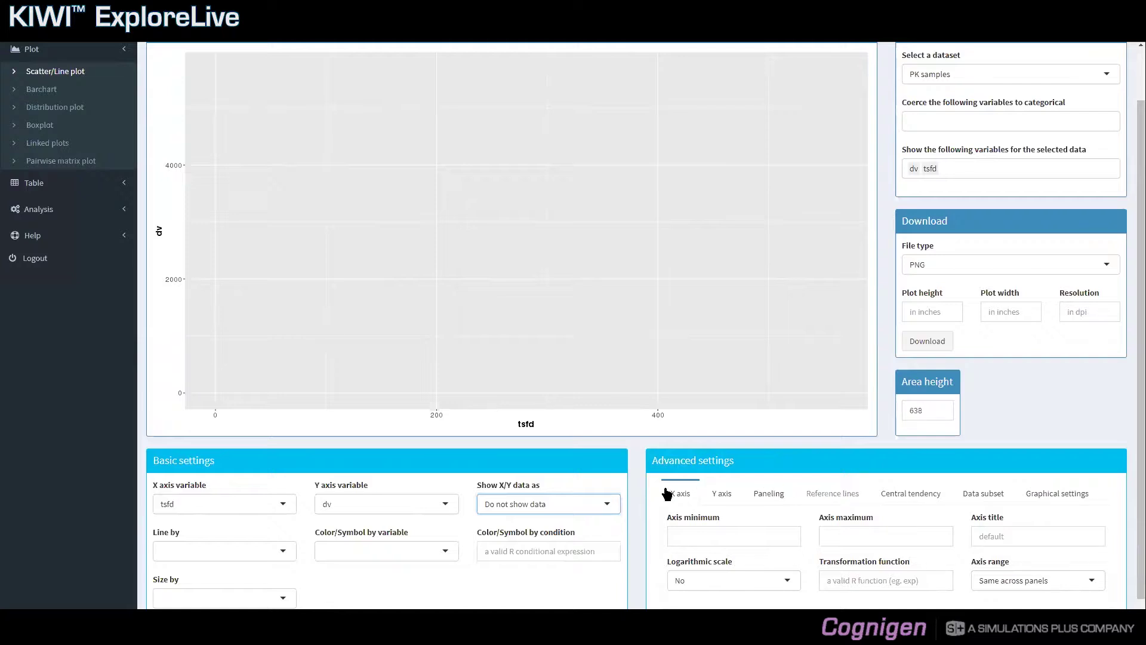
pyautogui.click(608, 502)
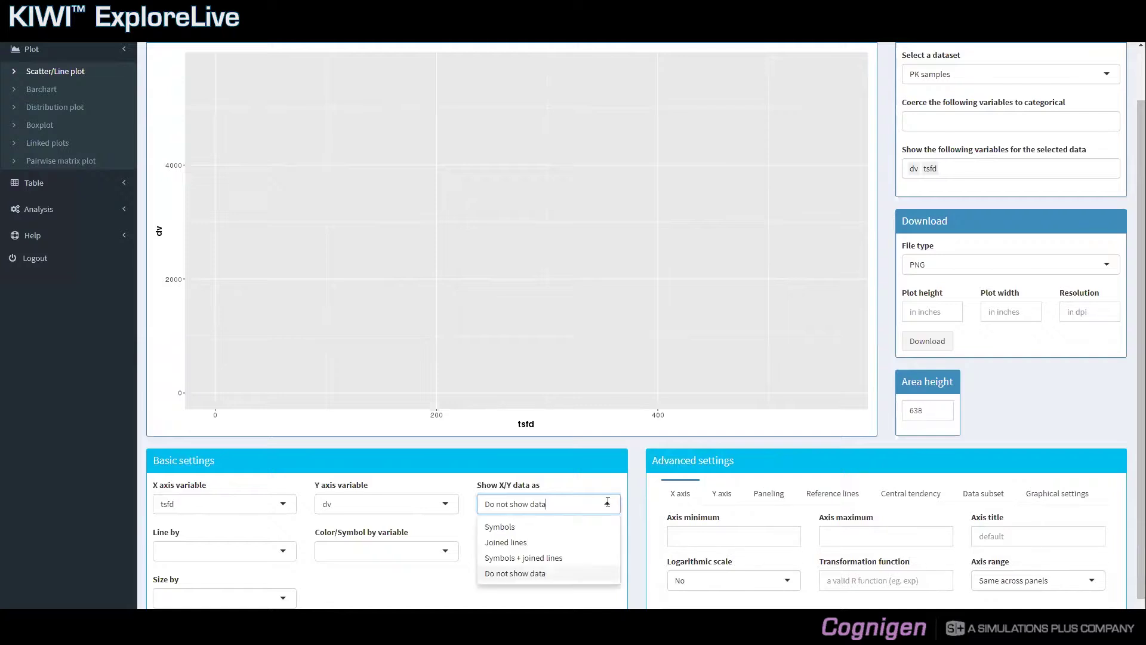
pyautogui.click(576, 525)
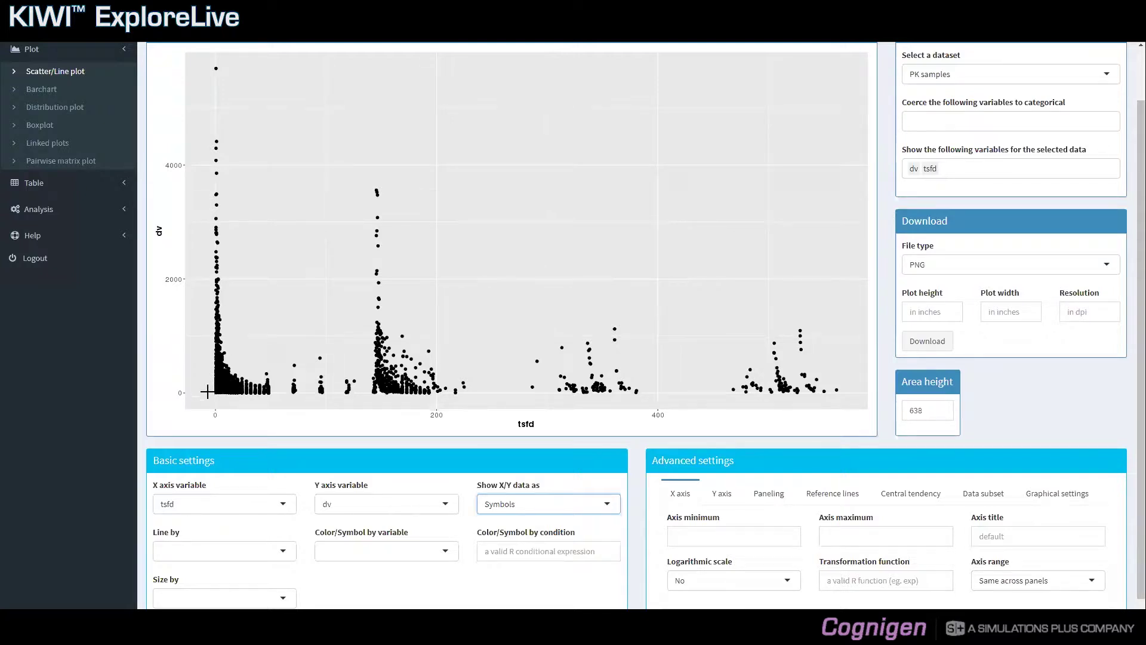
# Limit the X axis to a range with minimum 0 and maximum 48
pyautogui.click(688, 532)
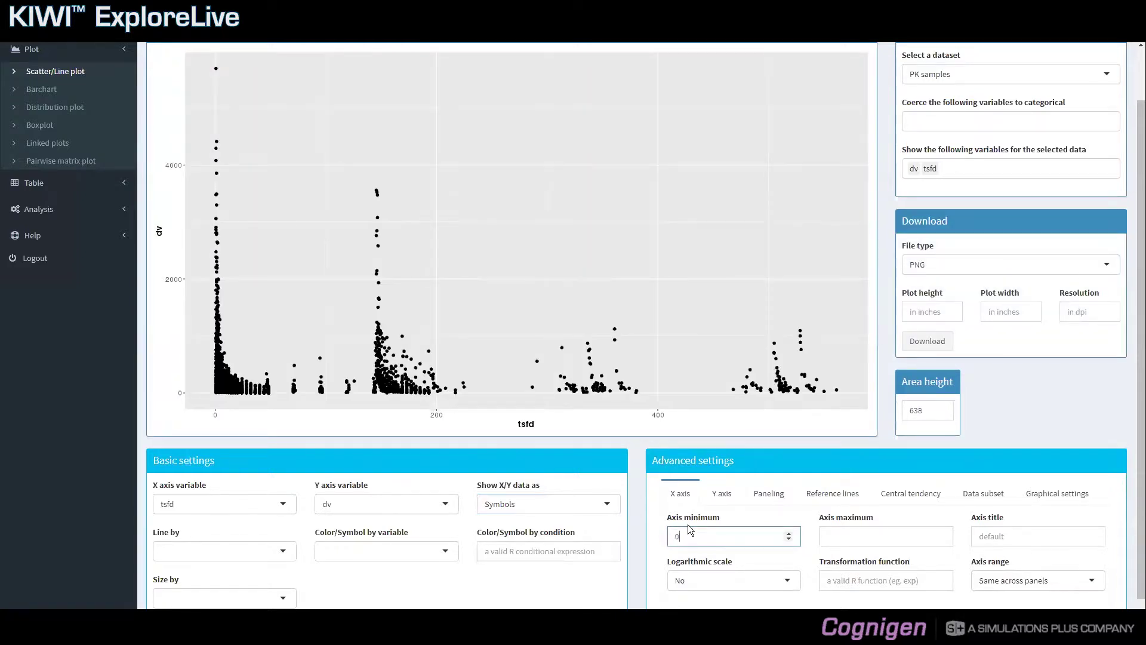
pyautogui.click(826, 535)
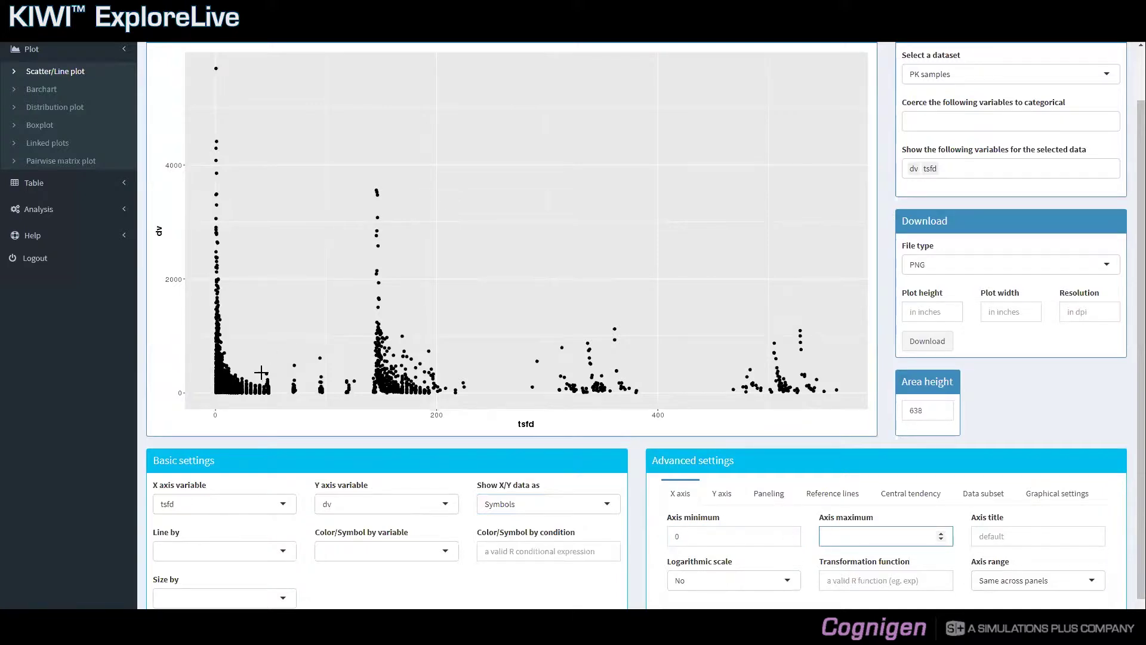
pyautogui.write('48')
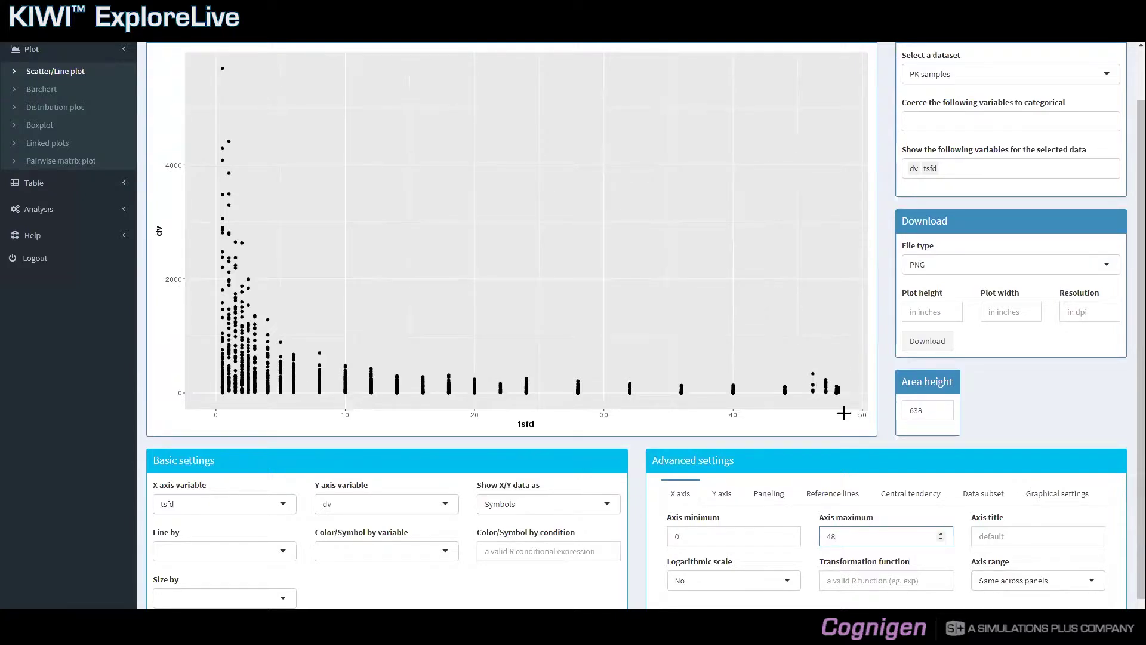
pyautogui.click(688, 532)
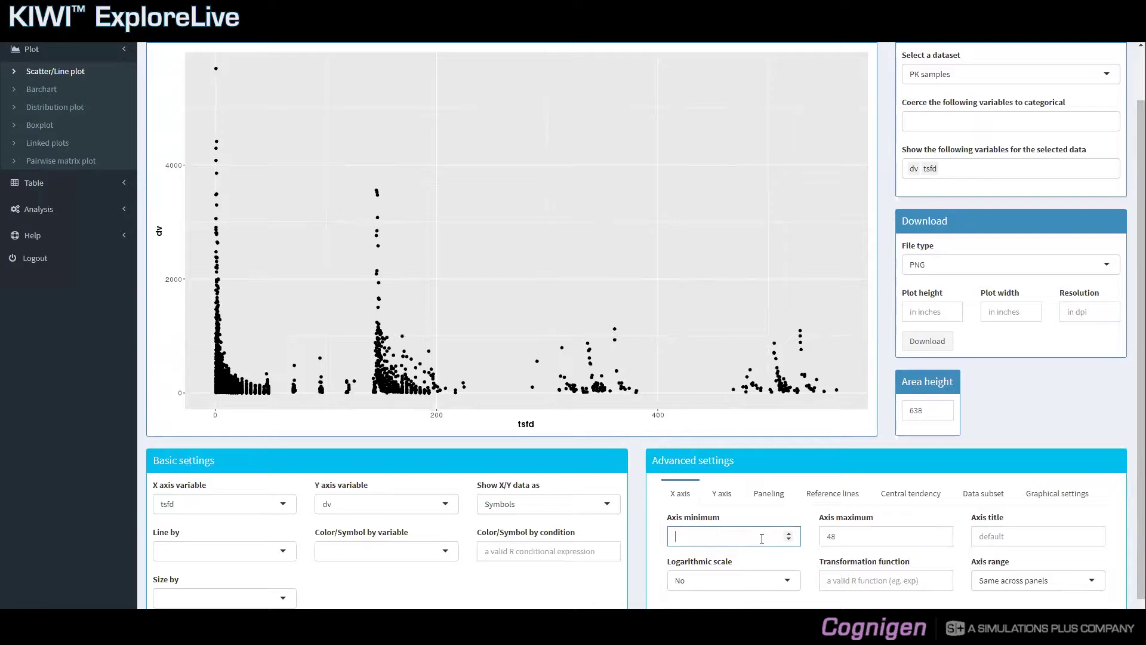
pyautogui.write('0')
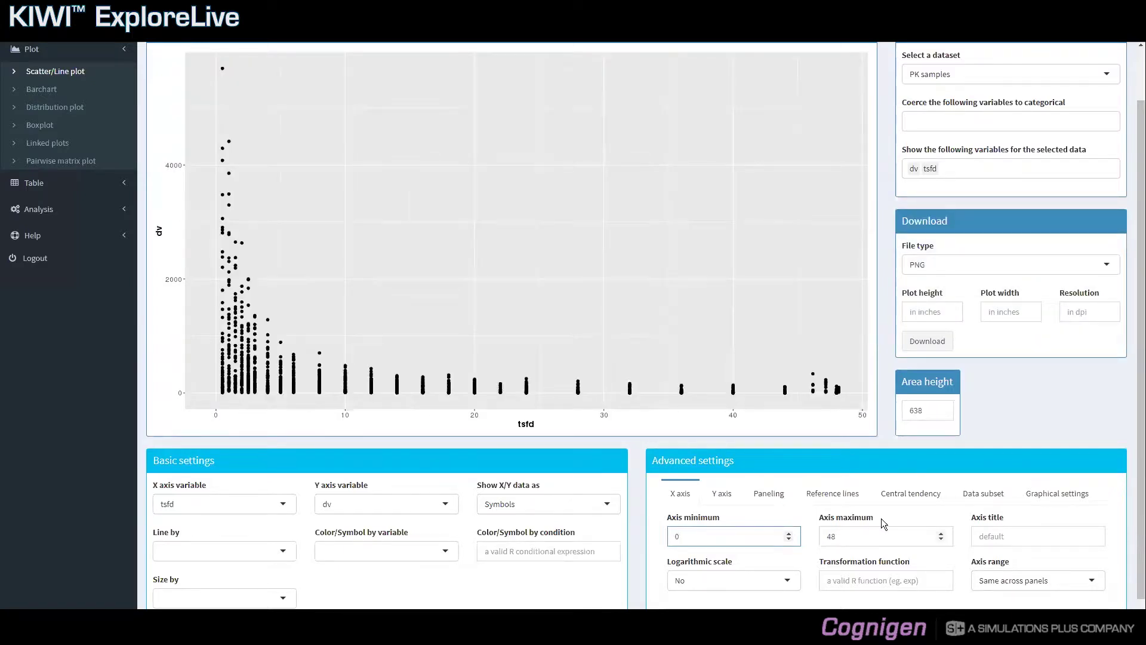
# Title the X axis "Time since first dose (h)"
pyautogui.click(982, 536)
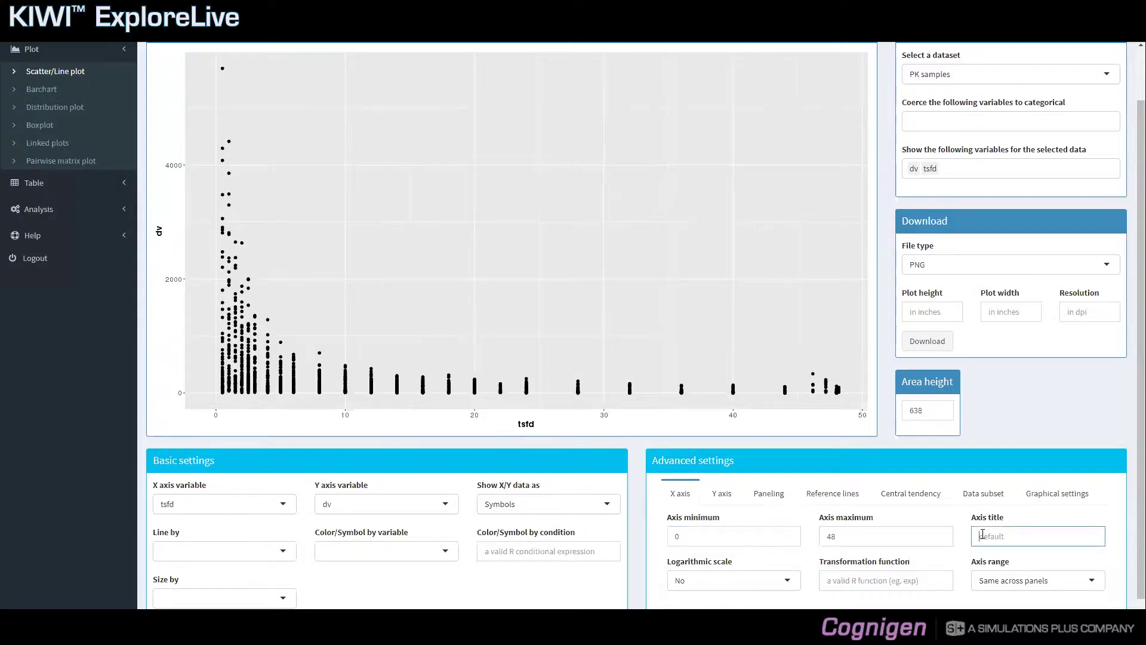
pyautogui.write('Time since first dose (h')
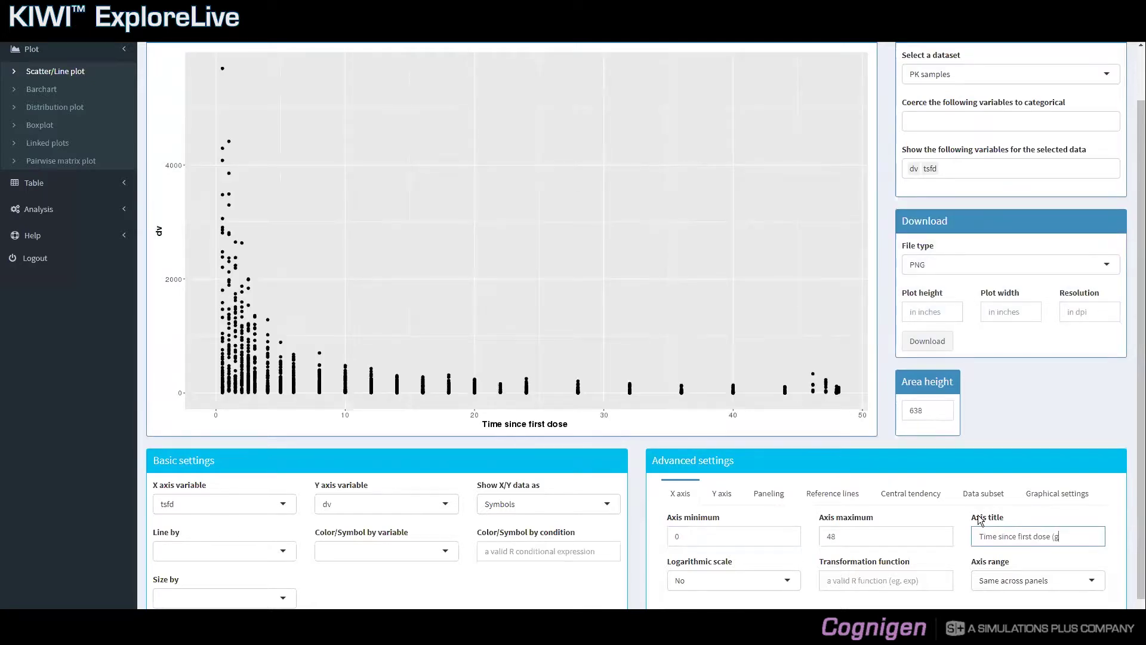
pyautogui.write(')')
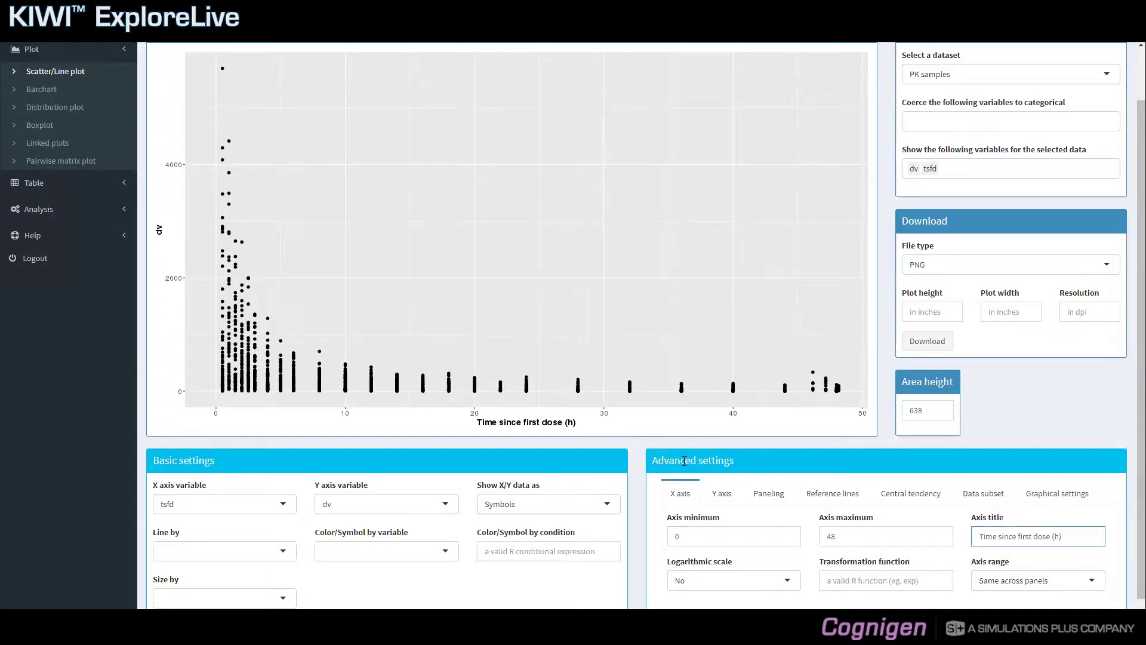
# Title the Y axis "Observations (ng/mL)" and switch it to a logarithmic scale
pyautogui.click(719, 497)
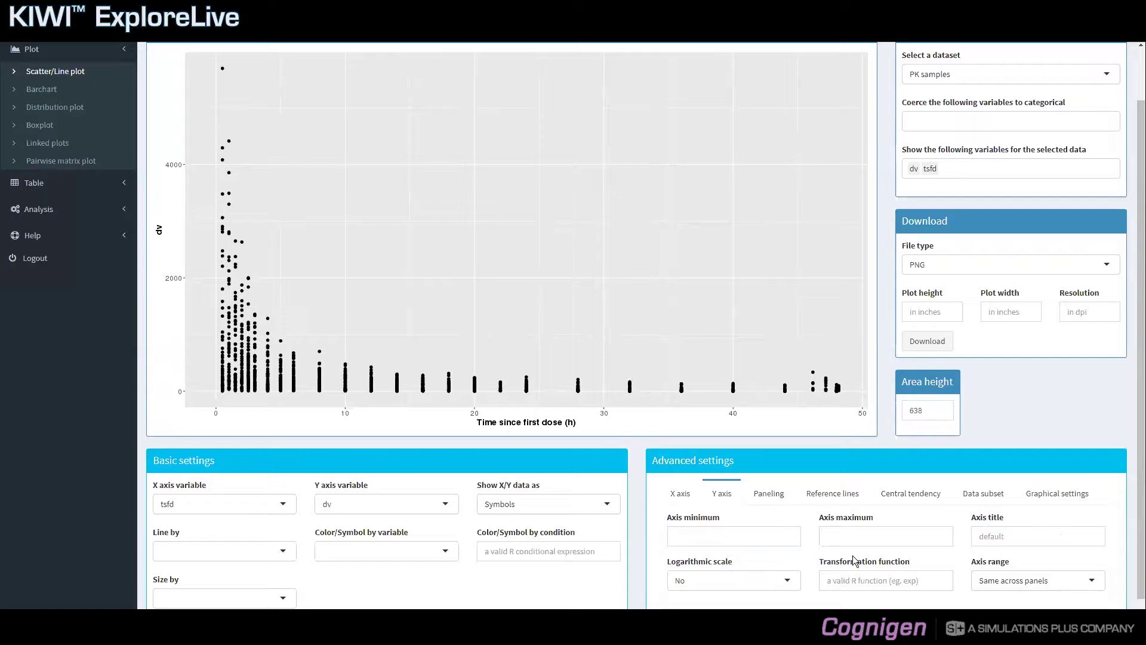
pyautogui.click(988, 532)
pyautogui.write('Observations ')
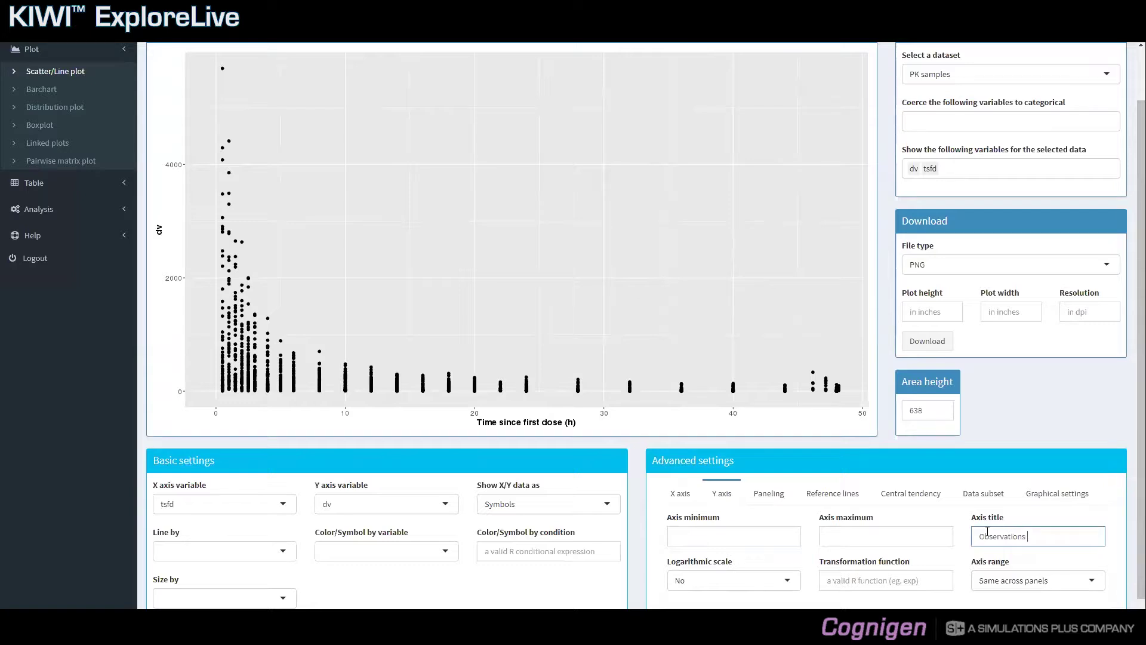
pyautogui.write('(h')
pyautogui.press('BackSpace')
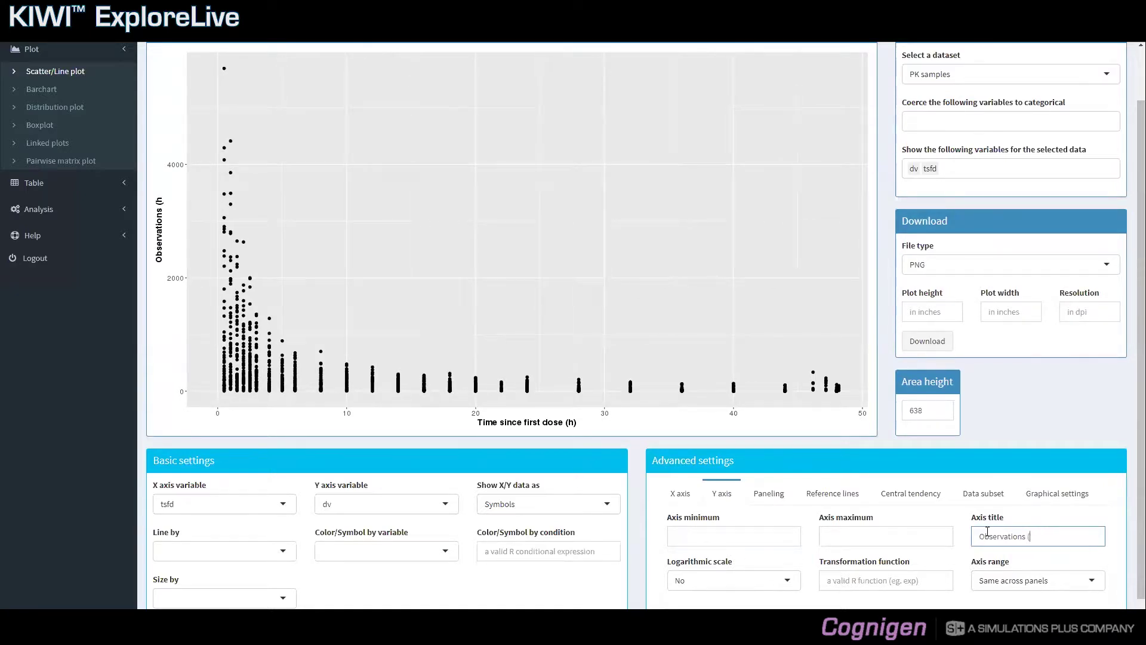
pyautogui.write('ng/mL)')
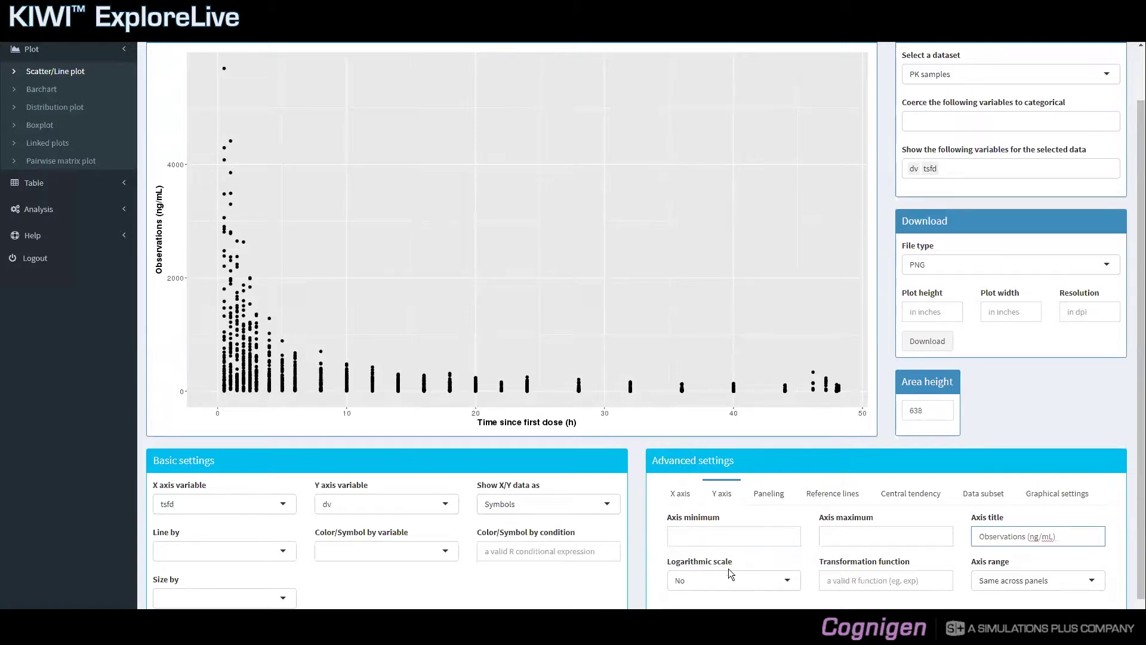
pyautogui.click(773, 583)
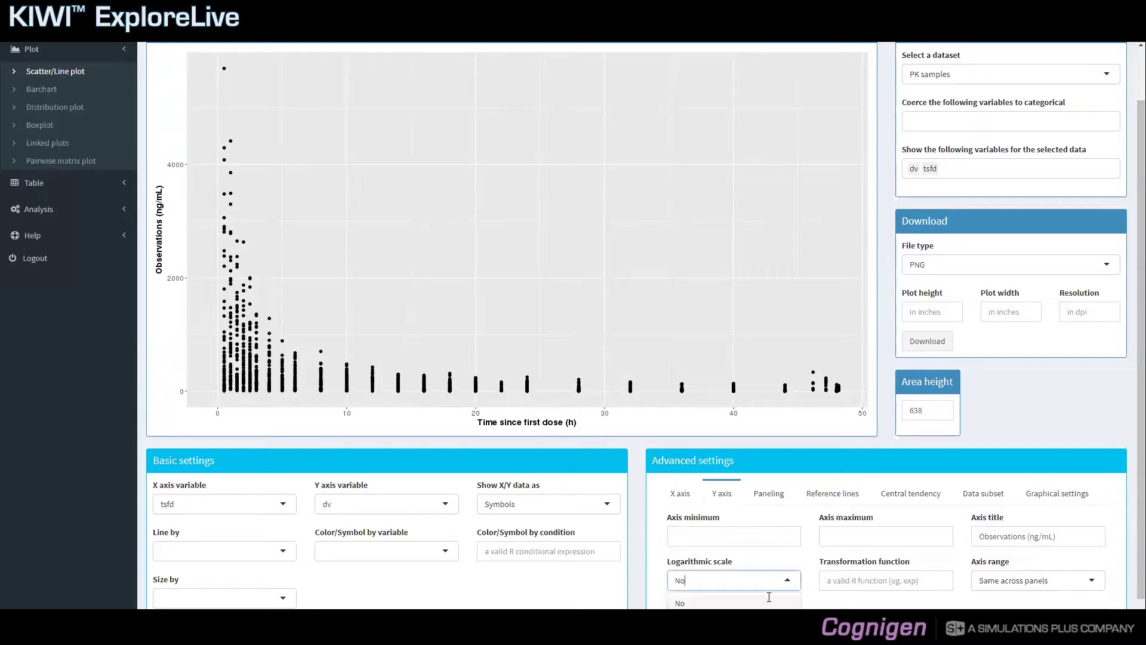
pyautogui.click(717, 621)
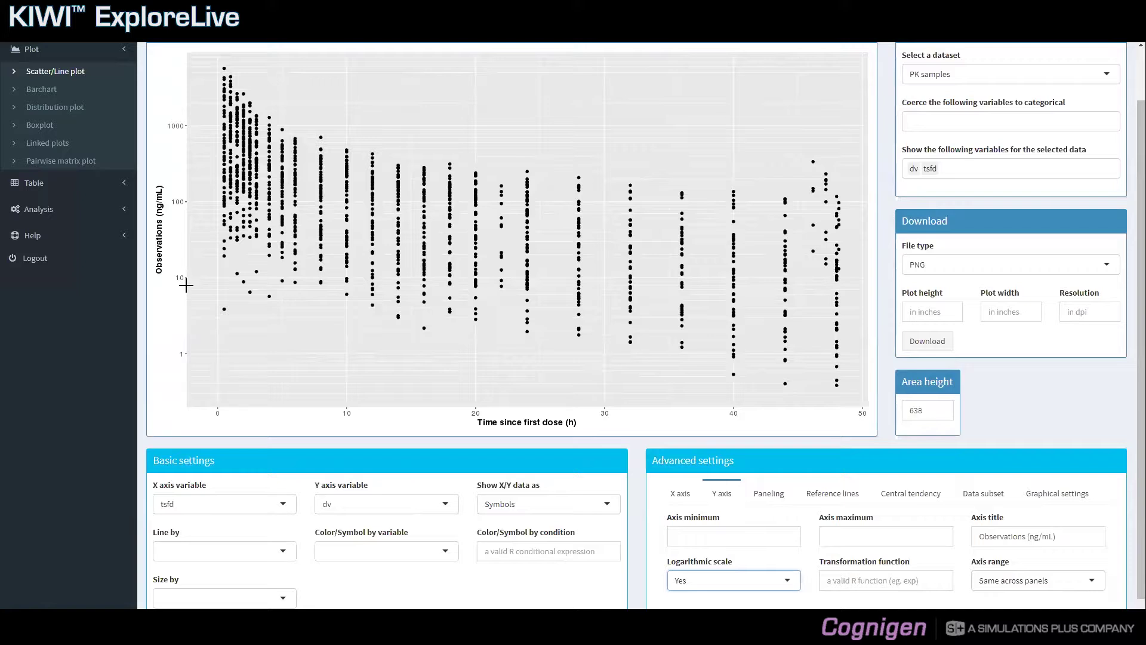
# Try limiting the logarithmic Y axis to a minimum of 0 and a maximum of 1000, and clear both limits
pyautogui.click(756, 536)
pyautogui.write('0')
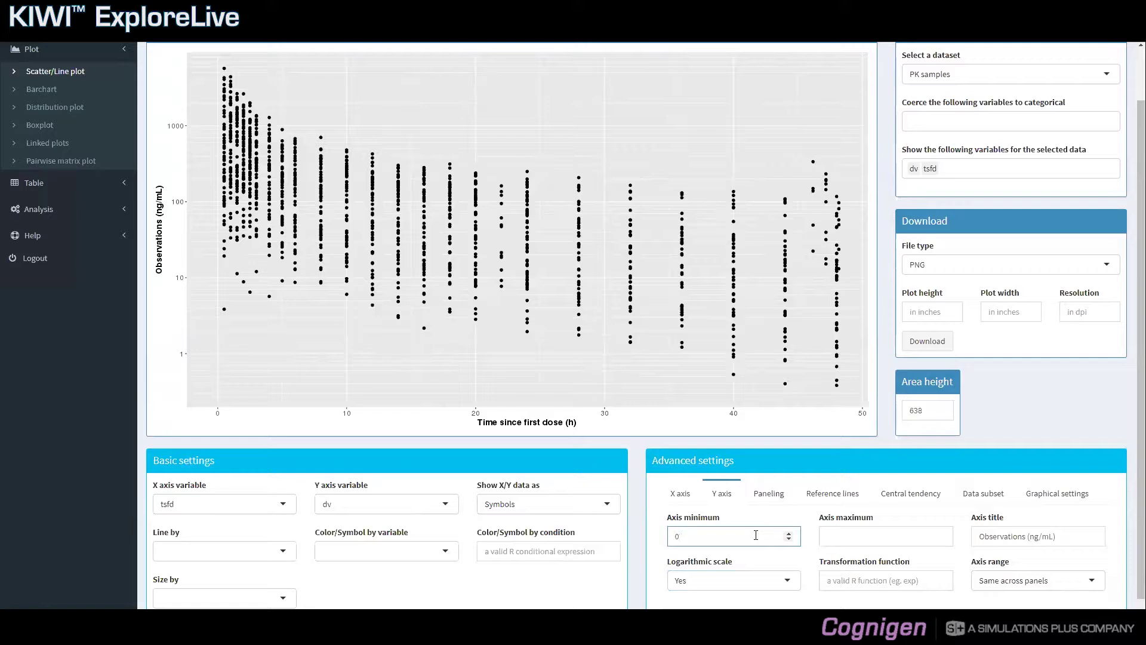
pyautogui.press('Tab')
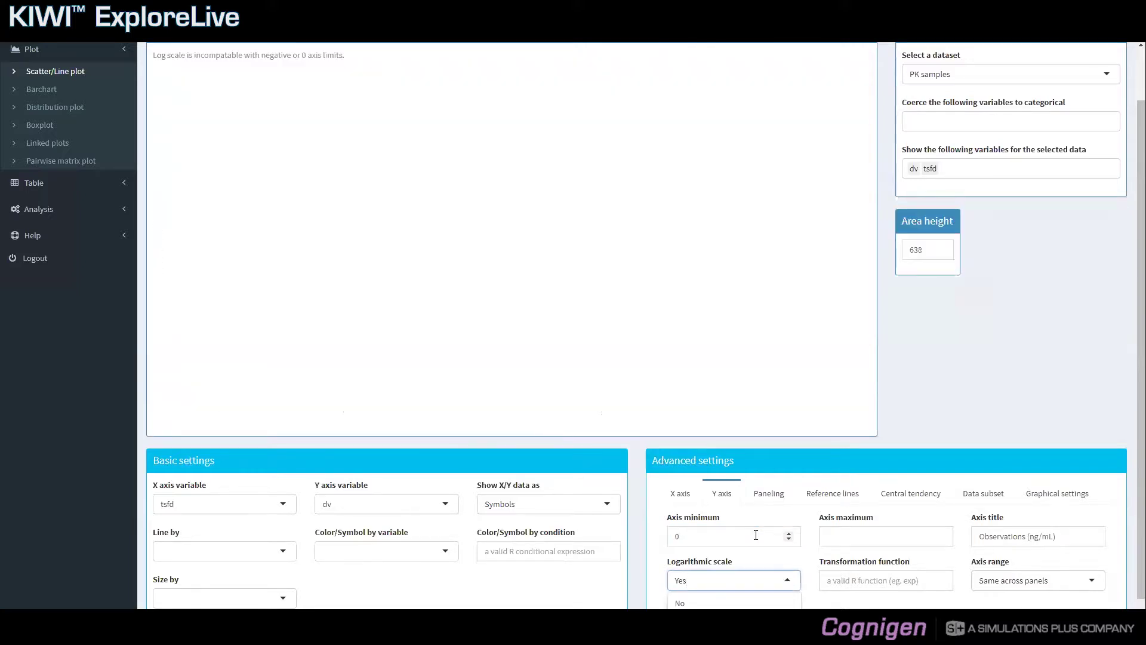
pyautogui.click(830, 536)
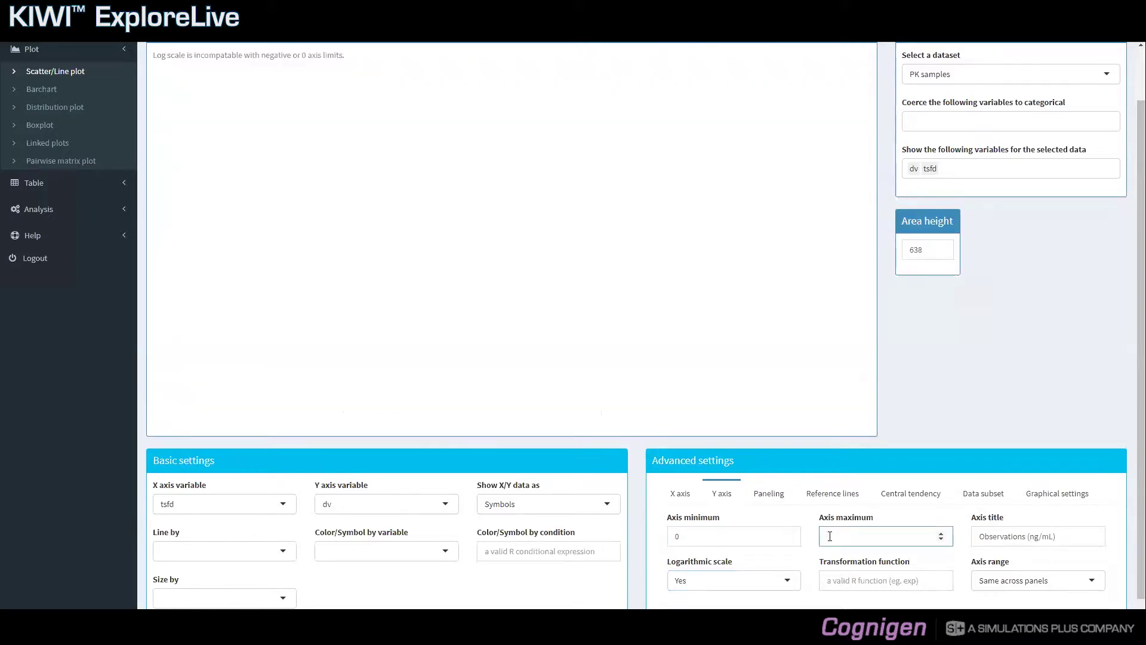
pyautogui.write('100')
pyautogui.write('0')
pyautogui.doubleClick(835, 534)
pyautogui.press('BackSpace')
pyautogui.hotkey('shift', 'Tab')
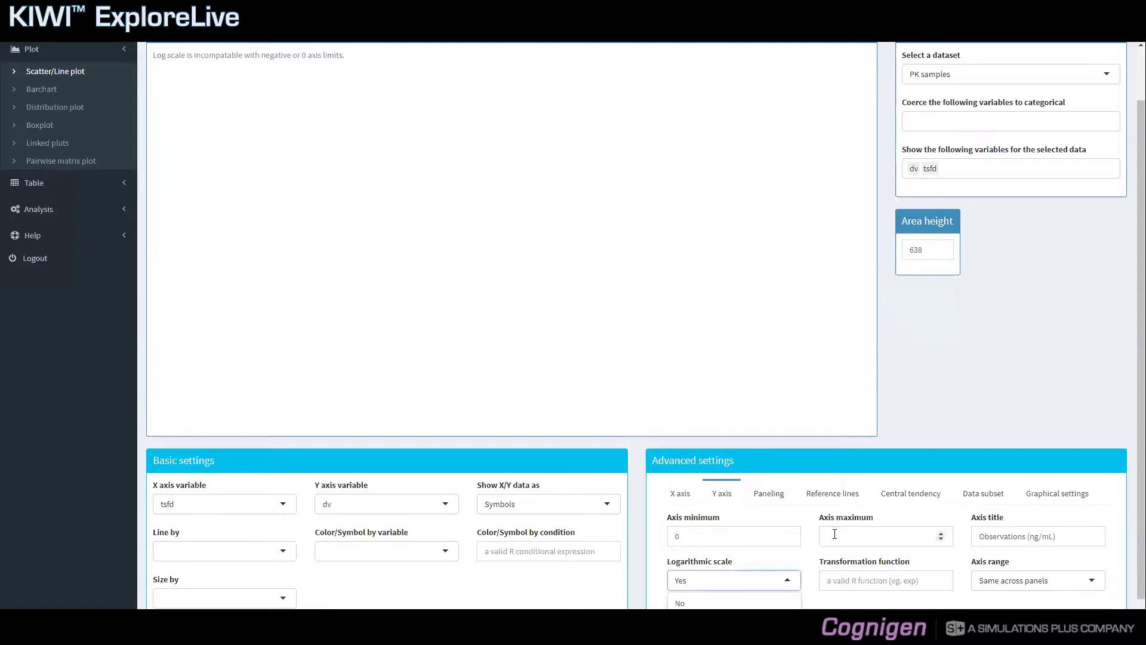
pyautogui.click(745, 535)
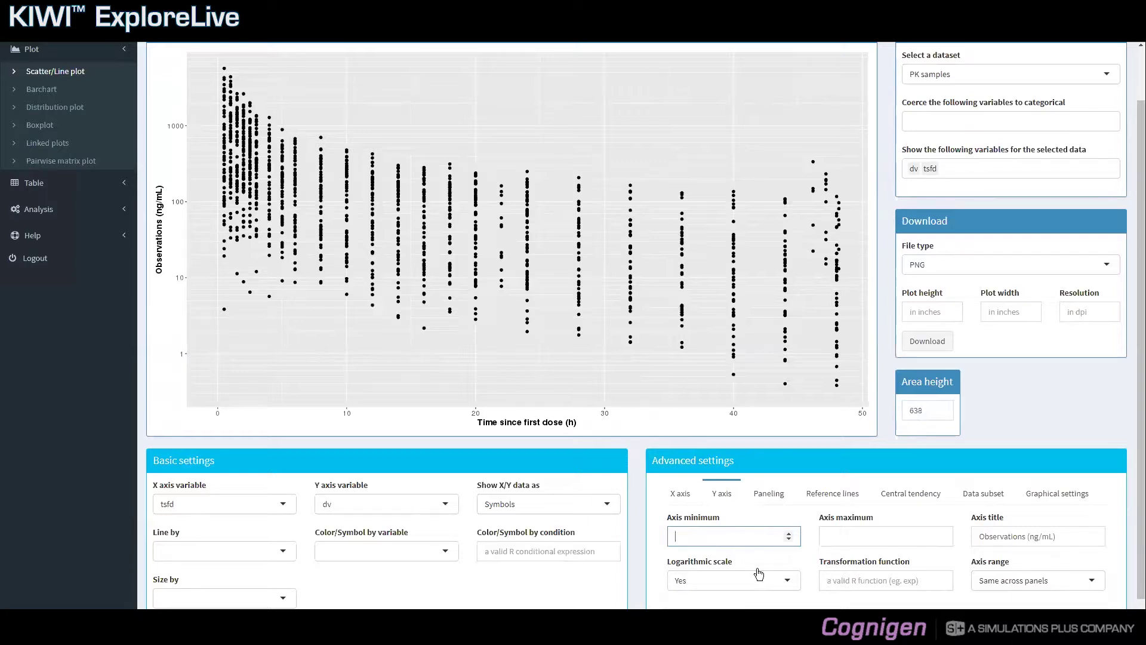
# Set the Y axis variable to logdv and apply the exp transformation function to the Y axis
pyautogui.click(451, 506)
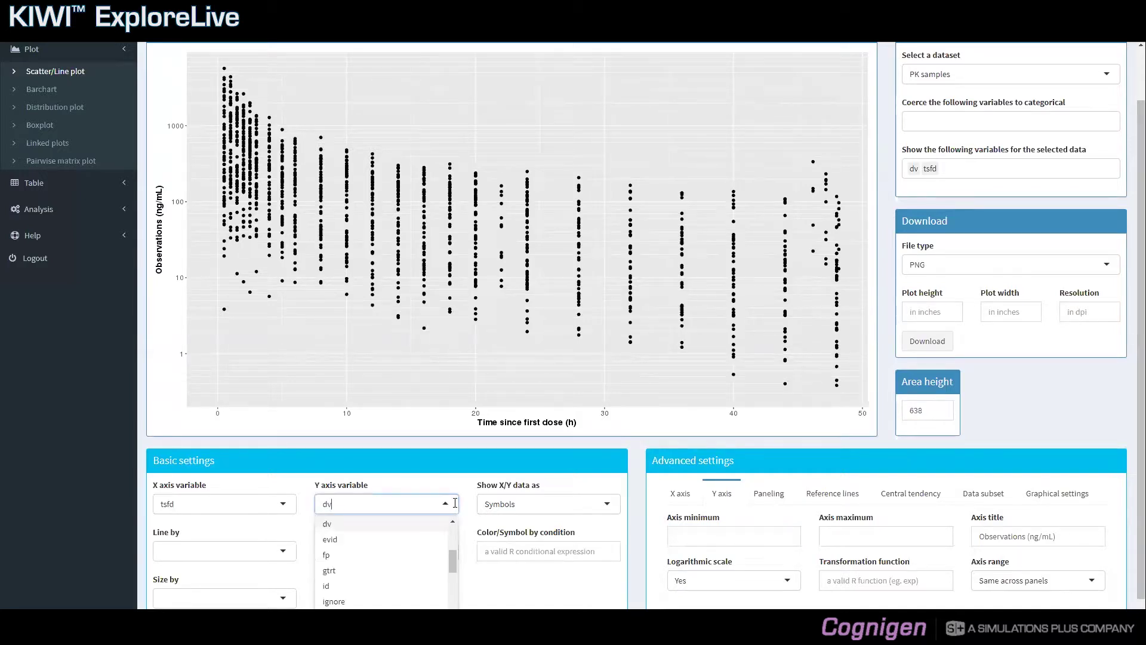
pyautogui.press('BackSpace')
pyautogui.write('logdv')
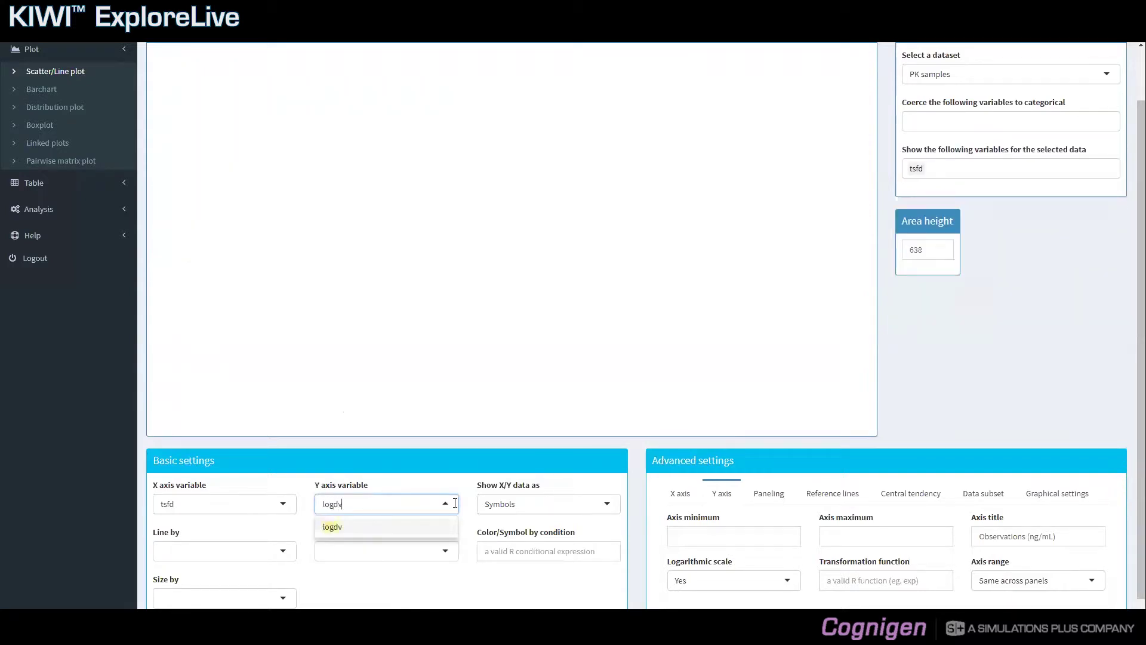
pyautogui.press('Return')
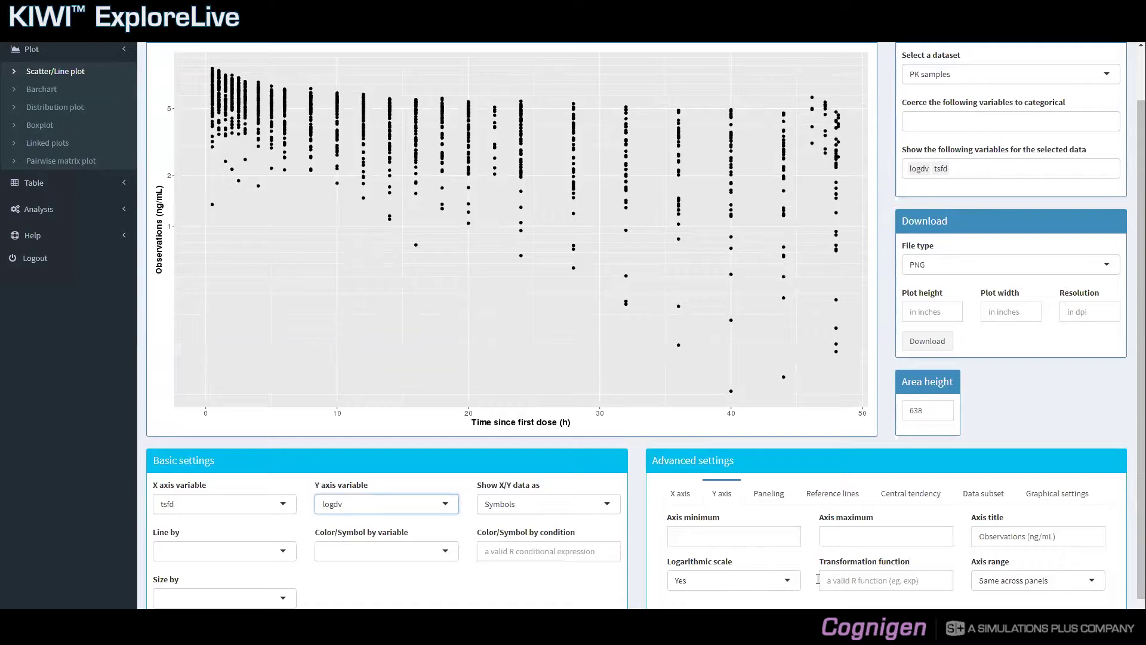
pyautogui.click(818, 579)
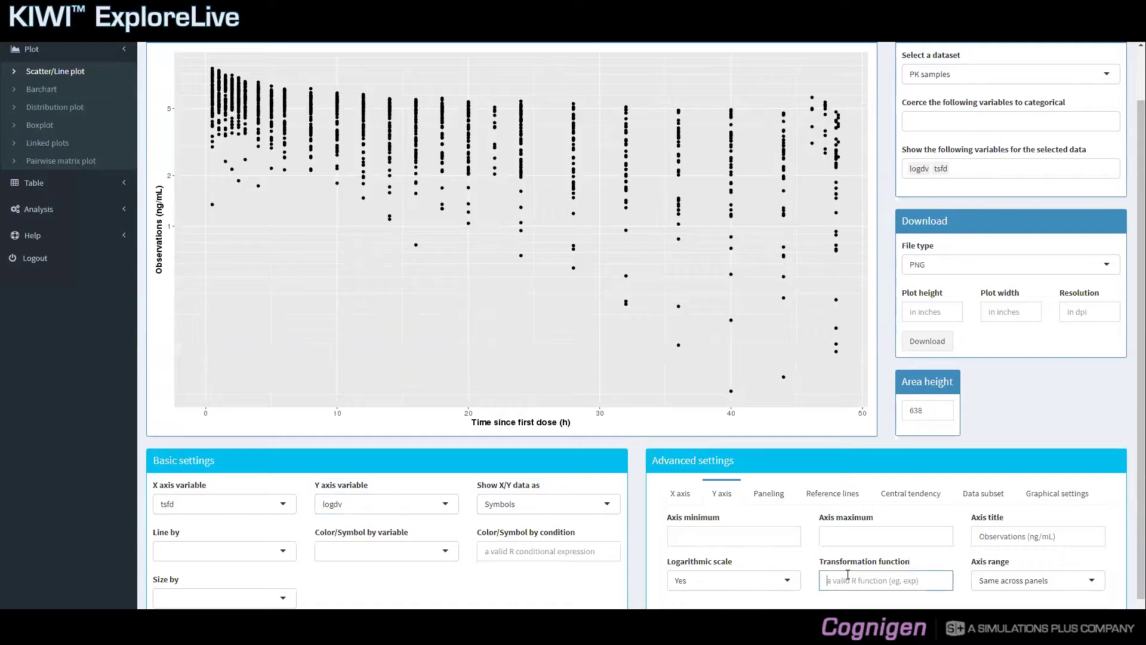
pyautogui.write('exp')
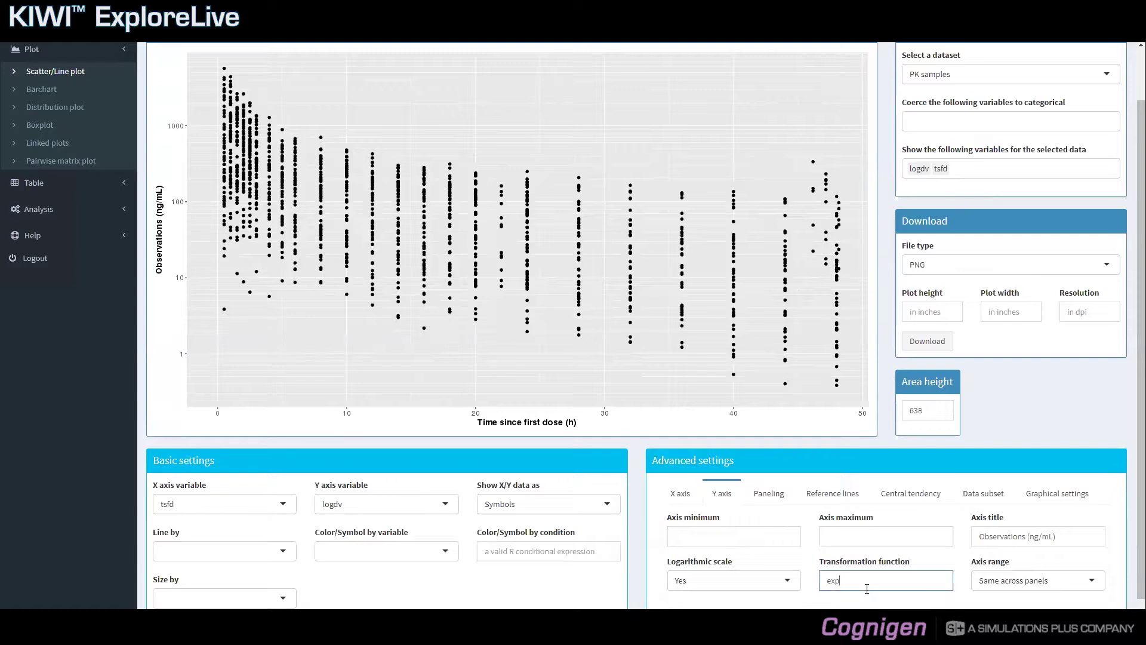
# Try sin as the Y axis transformation function, and clear the transformation
pyautogui.press('BackSpace')
pyautogui.press('BackSpace')
pyautogui.write('sin')
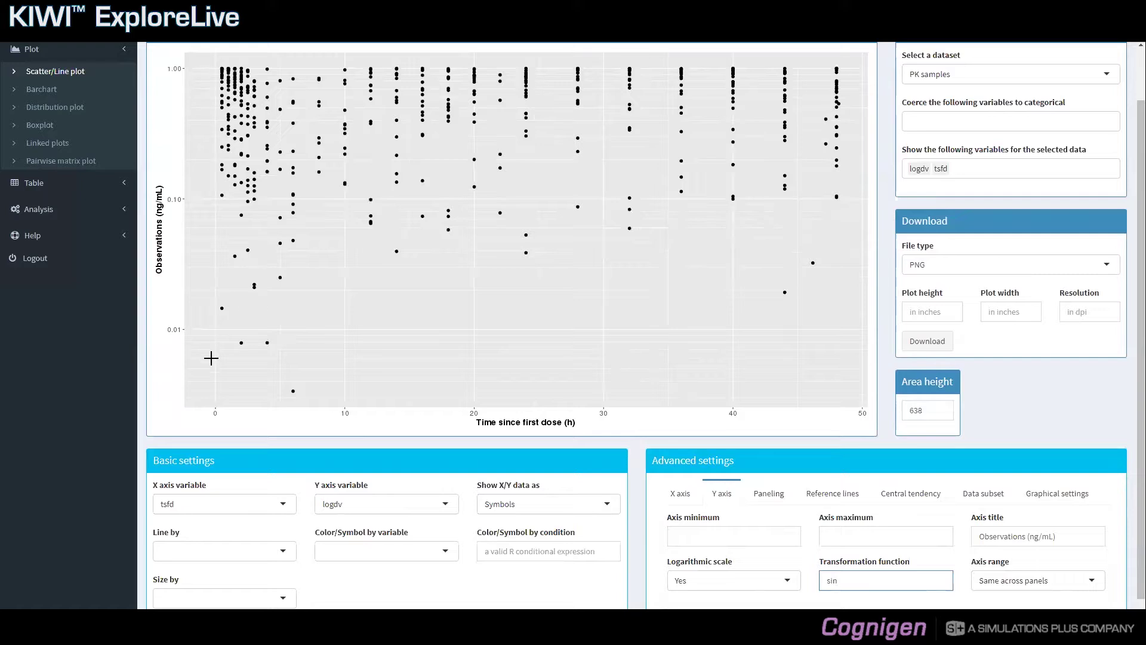
pyautogui.press('BackSpace')
pyautogui.press('BackSpace')
pyautogui.press('BackSpace')
# Turn off the Y axis logarithmic scale and clear the X axis minimum and maximum
pyautogui.click(764, 582)
pyautogui.click(752, 603)
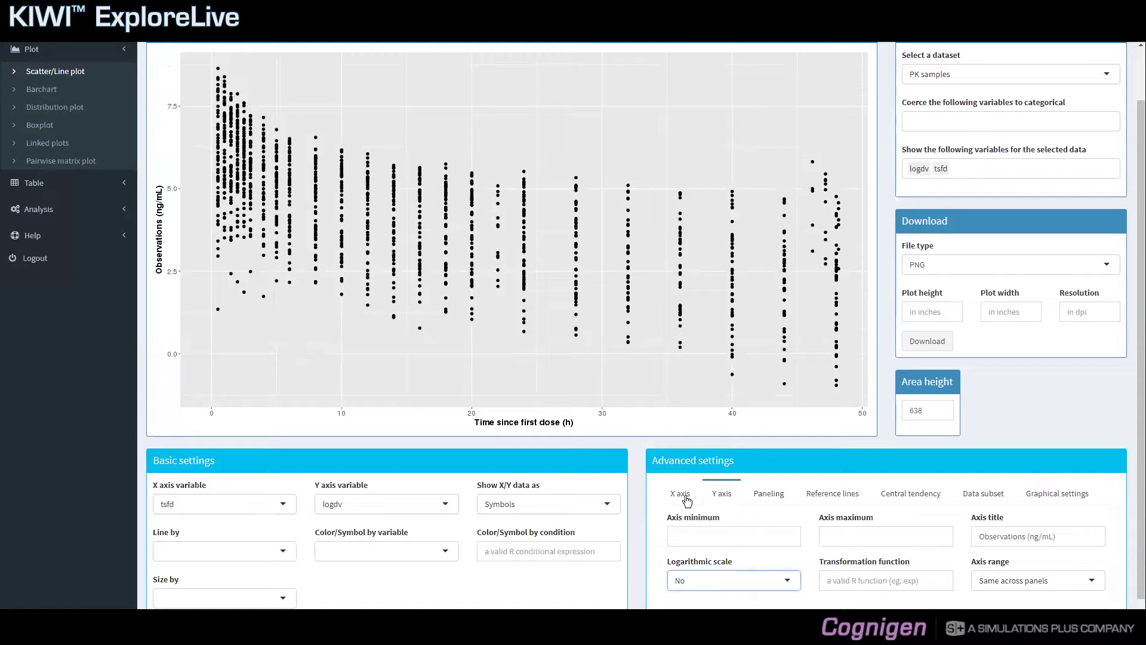
pyautogui.click(686, 495)
pyautogui.click(783, 536)
pyautogui.click(842, 536)
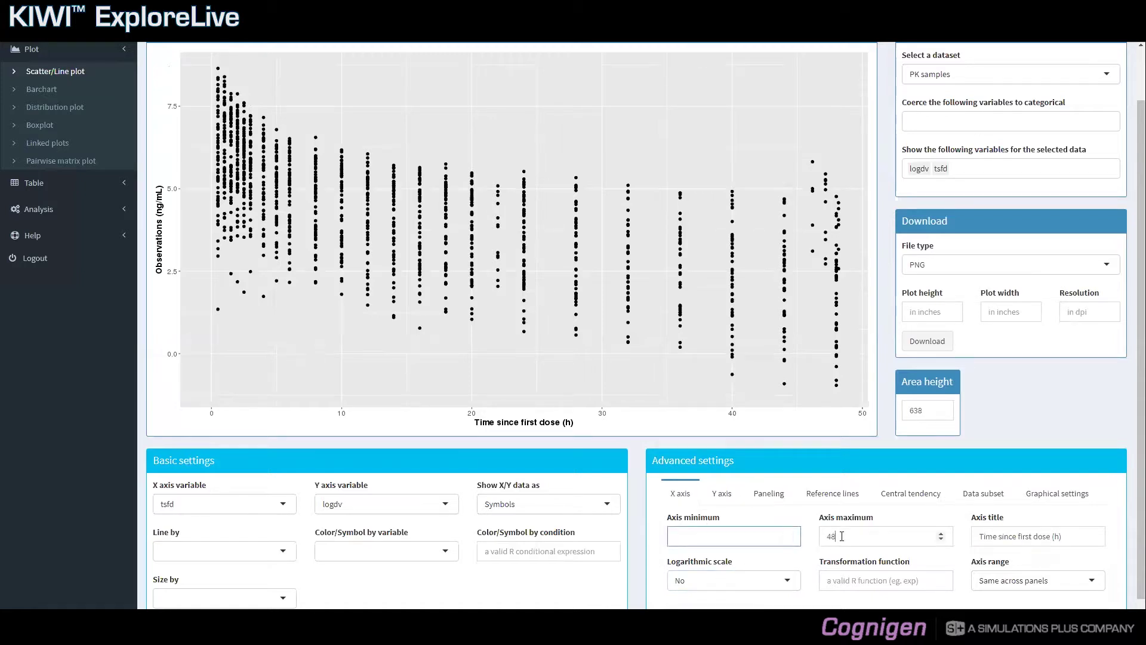
pyautogui.press('BackSpace')
pyautogui.press('BackSpace')
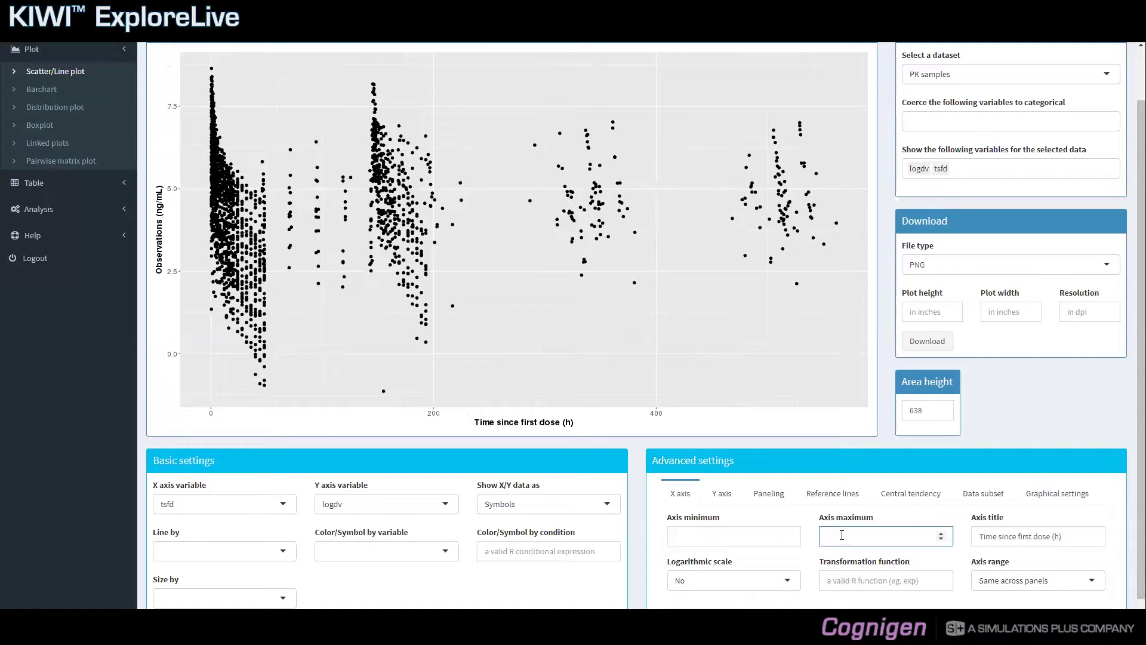
# Set the Y axis variable back to dv
pyautogui.click(719, 494)
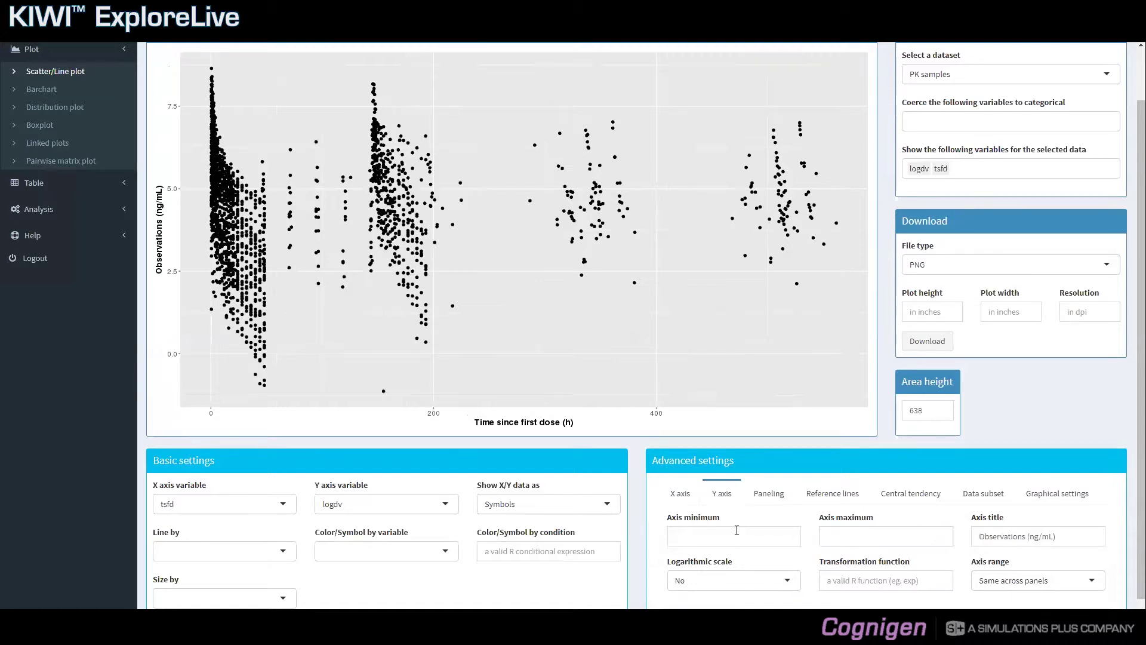
pyautogui.click(775, 582)
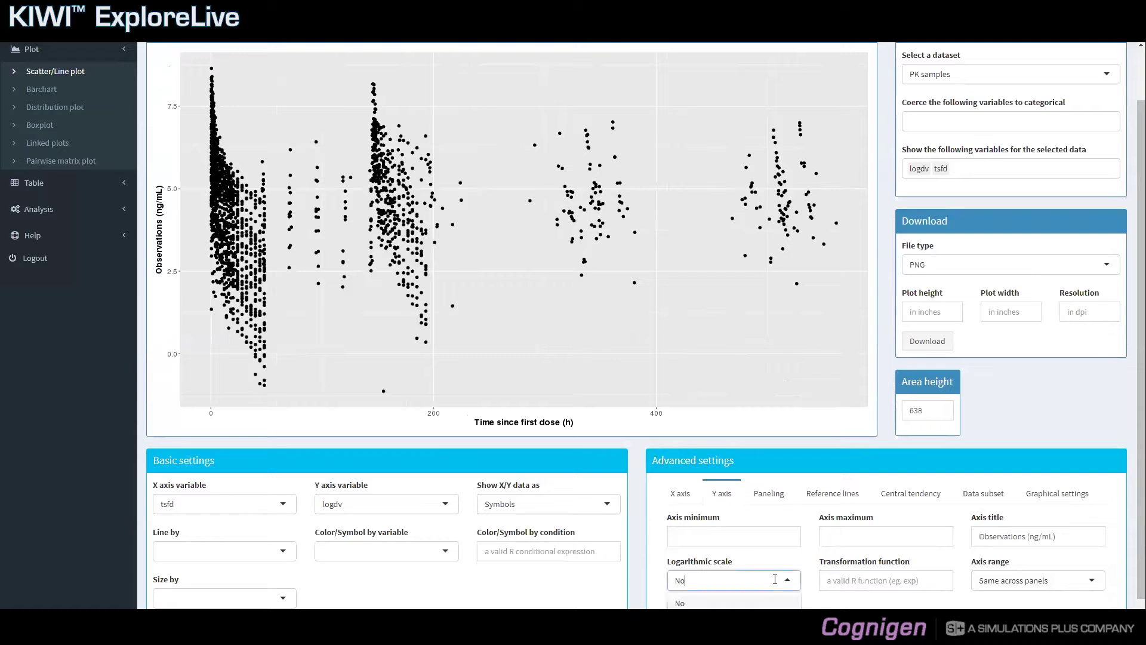
pyautogui.click(633, 540)
pyautogui.click(397, 499)
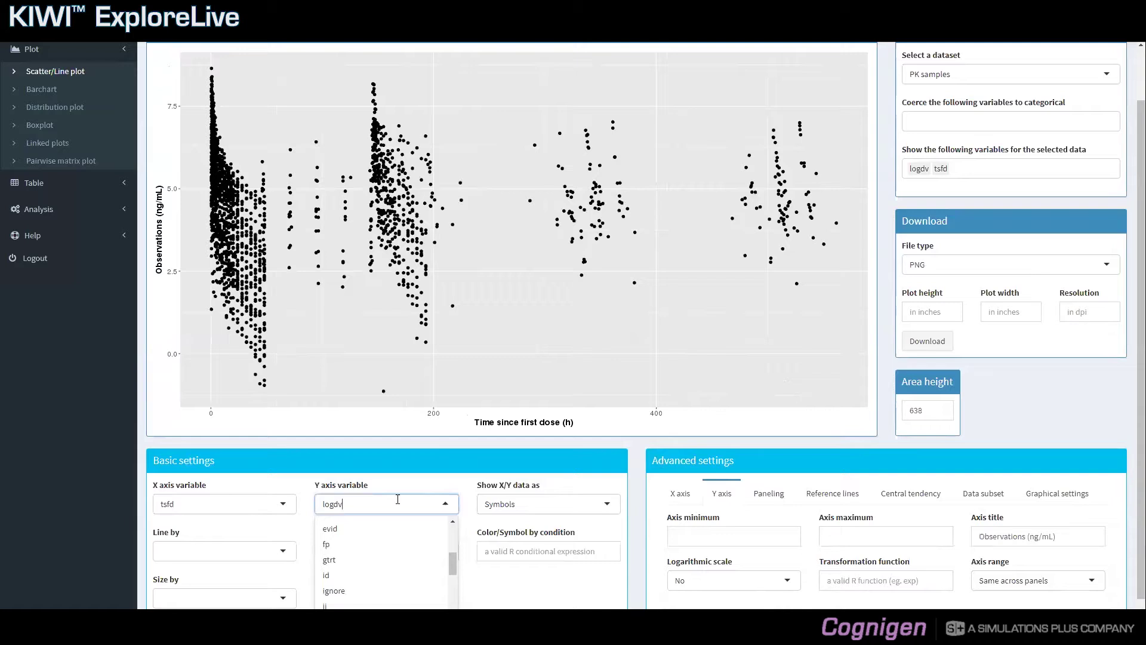
pyautogui.press('BackSpace')
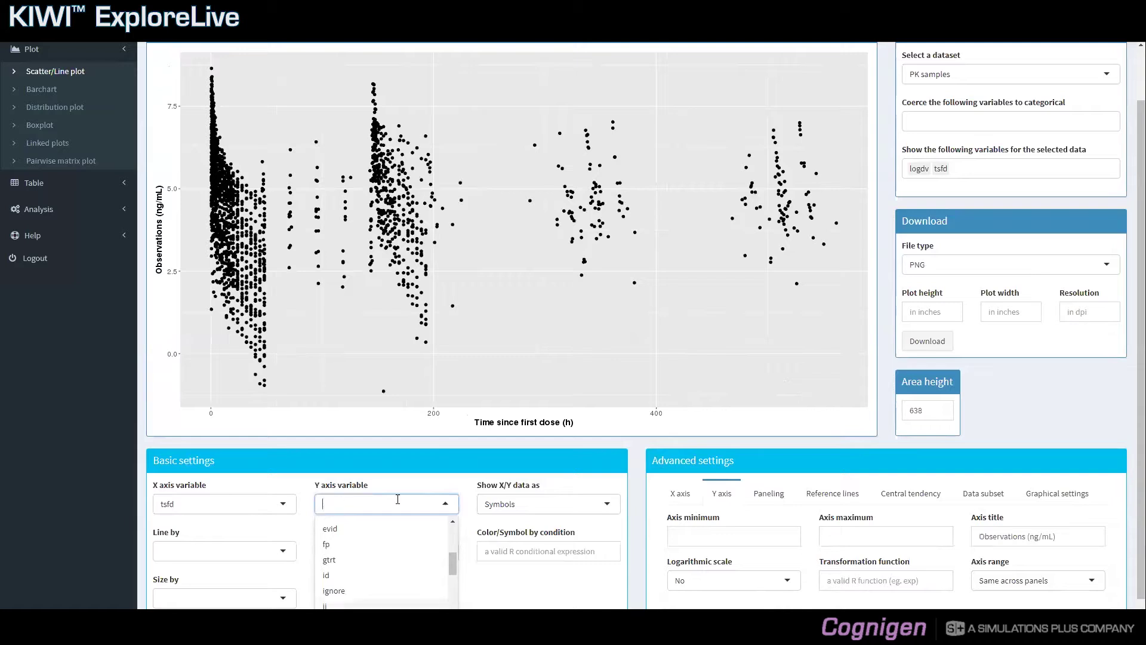
pyautogui.write('dv')
pyautogui.press('Return')
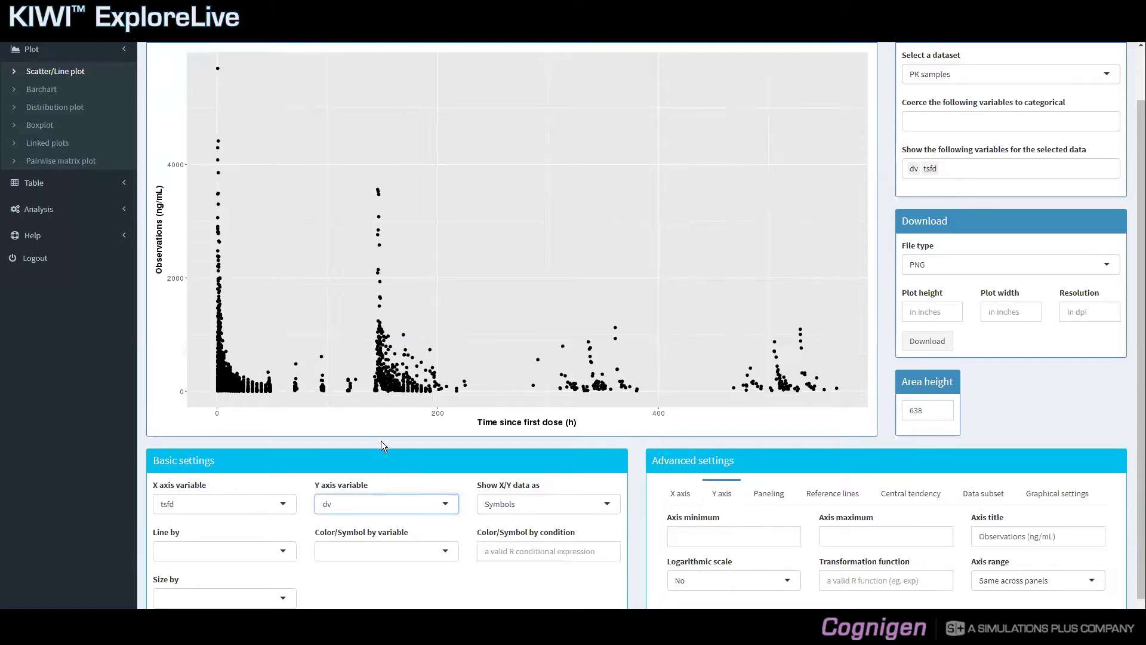
# Select the isolated data point at about 290 h in the plot and copy its data to the clipboard
pyautogui.scroll(2, 379, 425)
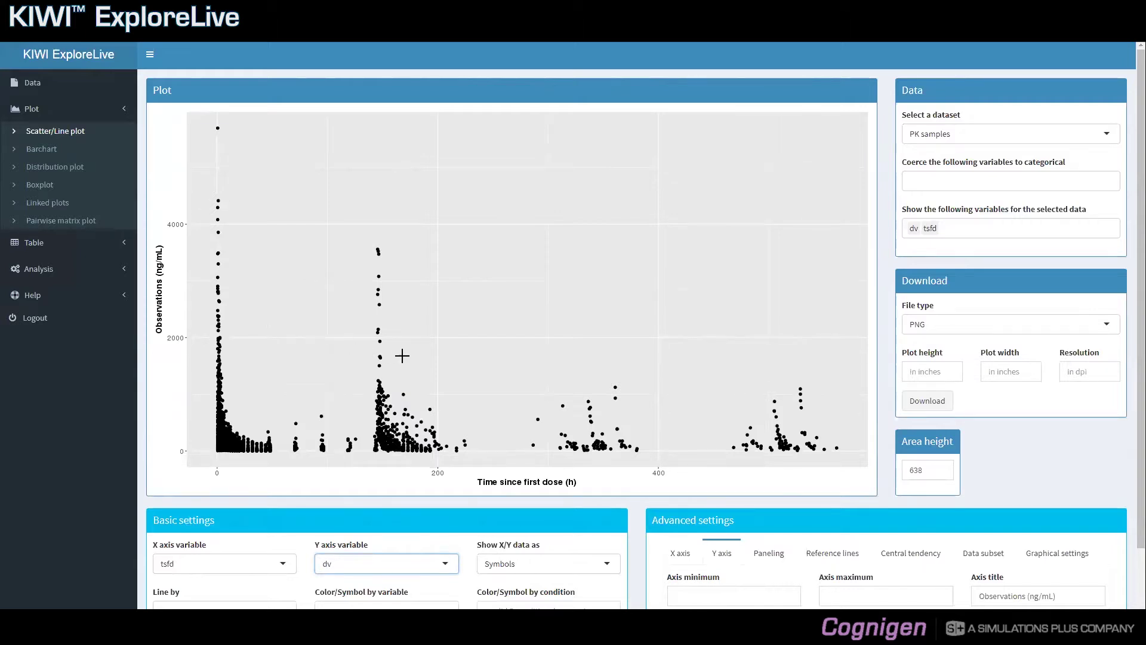
pyautogui.click(537, 419)
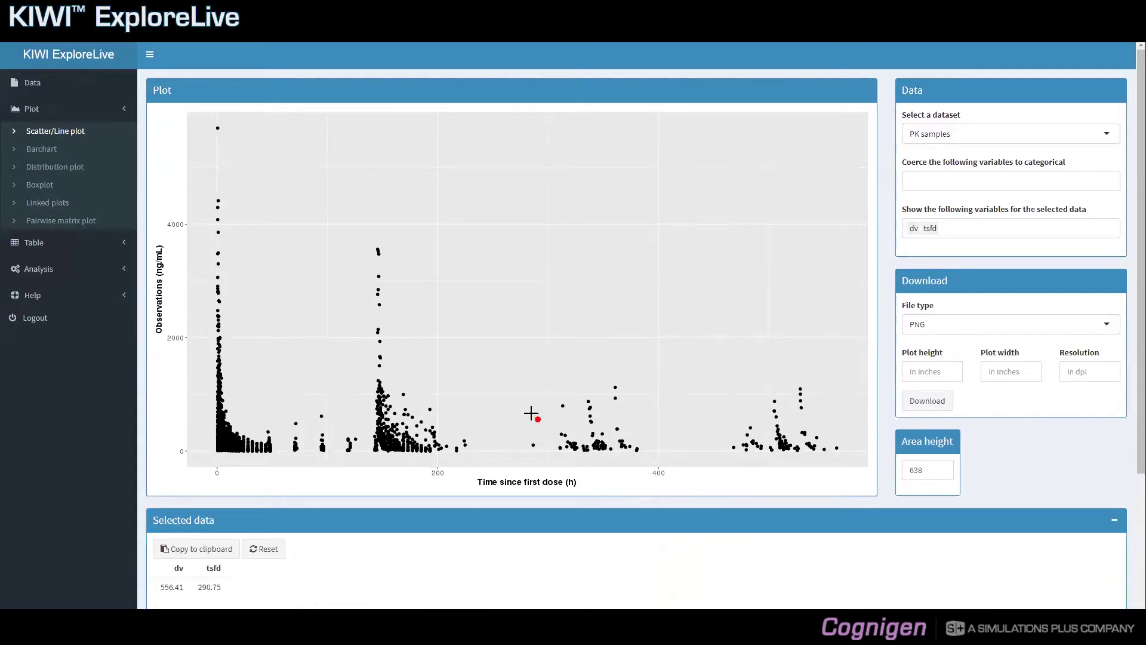
pyautogui.click(174, 548)
# Add the id and num variables to those shown for the selected data
pyautogui.click(956, 228)
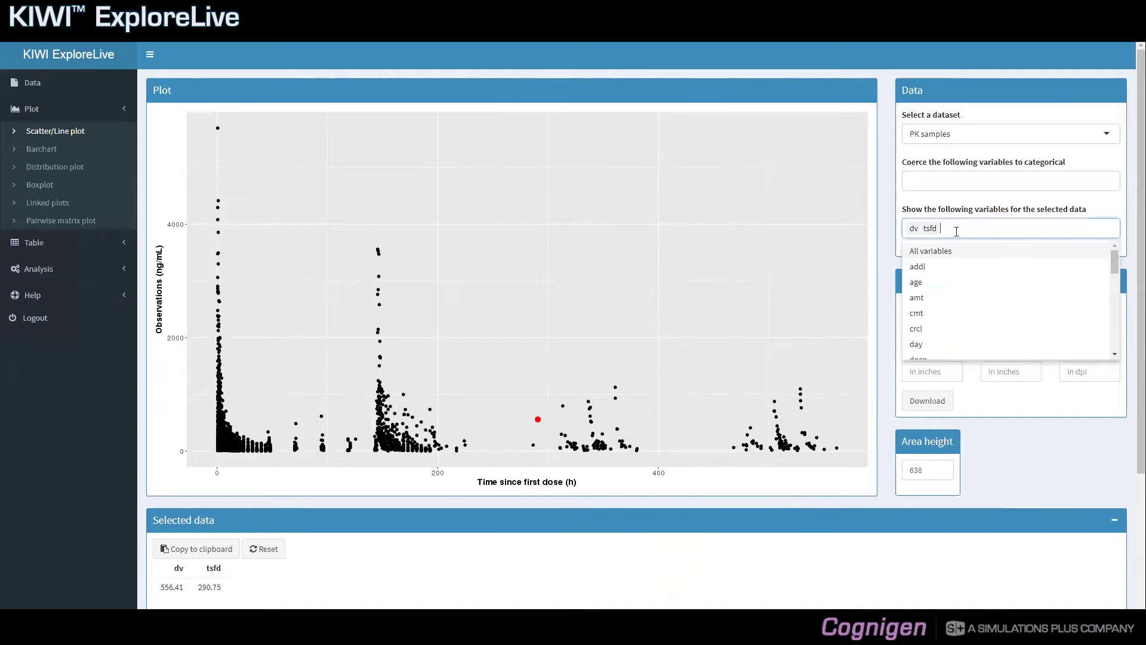
pyautogui.write('id')
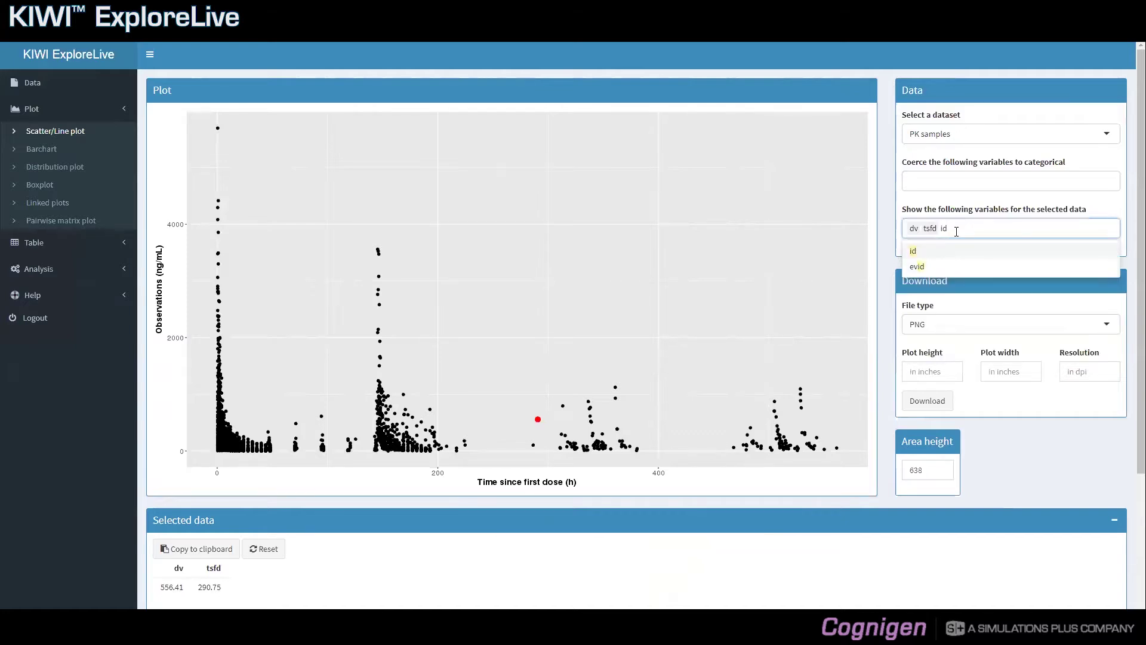
pyautogui.press('Return')
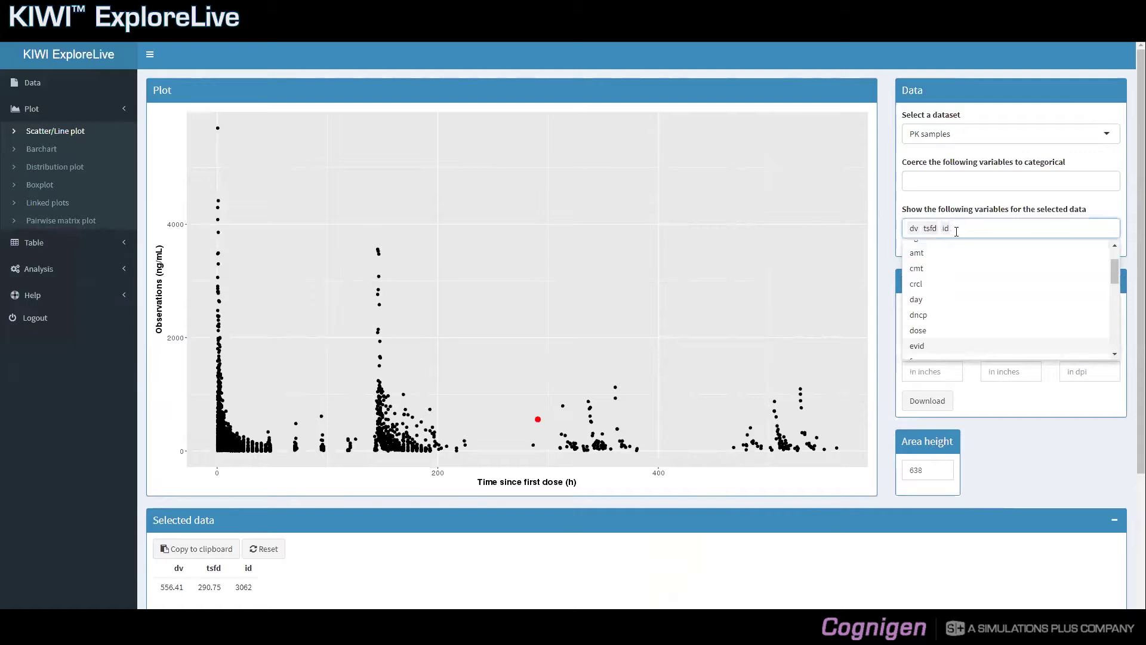
pyautogui.write('num')
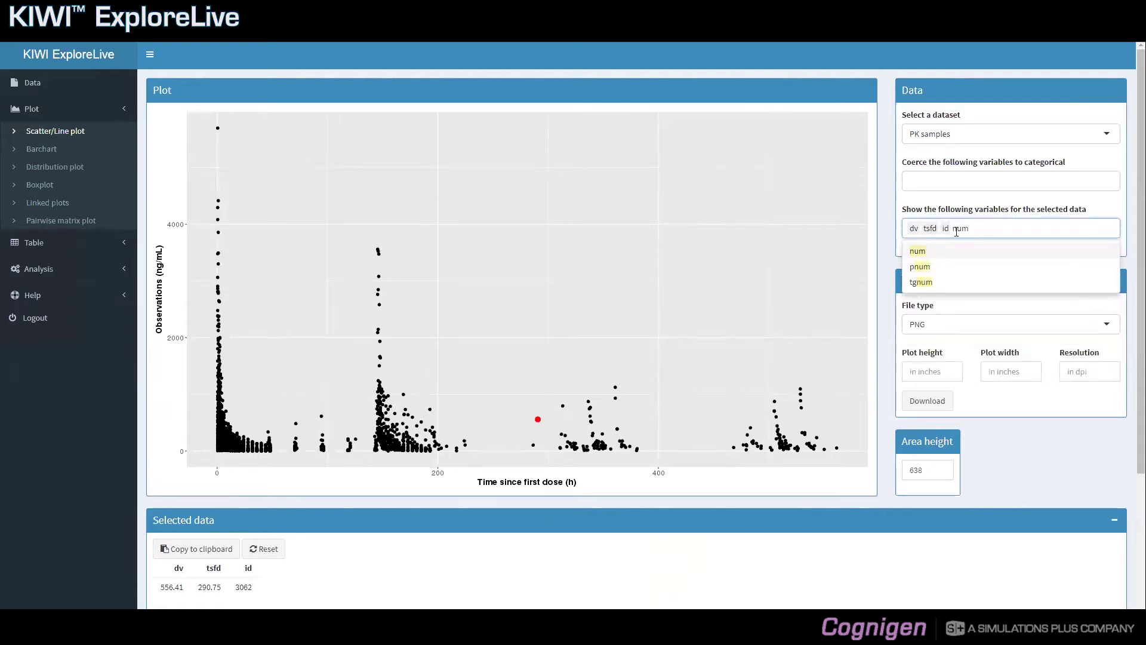
pyautogui.press('Return')
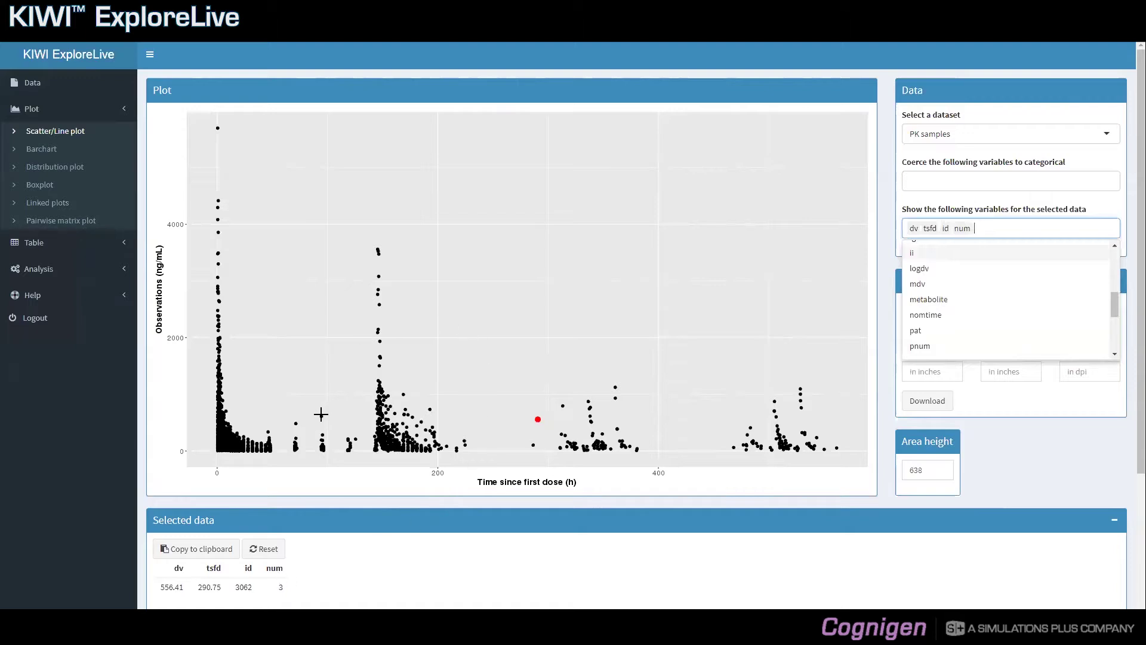
# Add the highest point near 0 h, the point at about 505 h and the topmost cluster at about 146 h to the selection
pyautogui.click(215, 128)
pyautogui.click(216, 127)
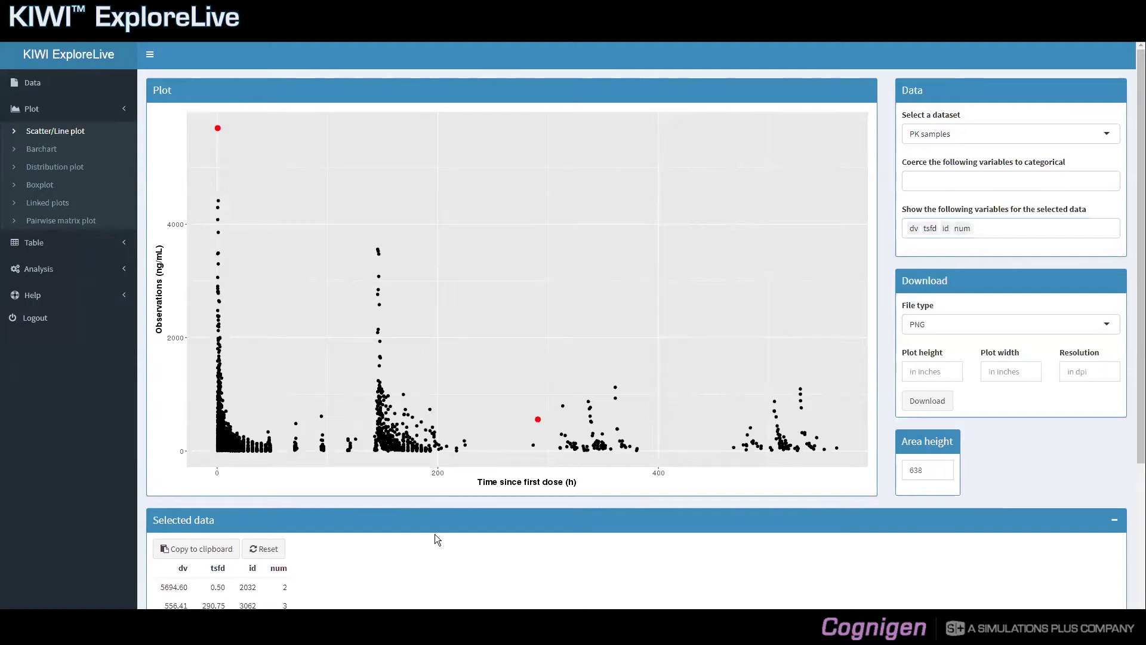
pyautogui.click(774, 399)
pyautogui.moveTo(381, 248); pyautogui.dragTo(389, 262)
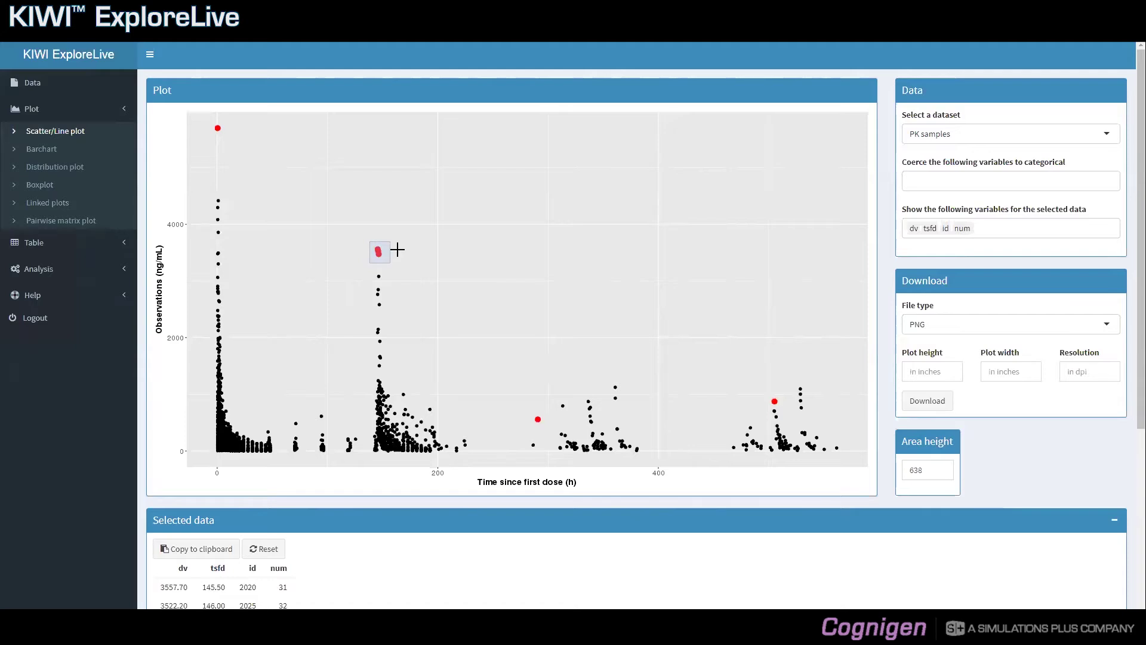
pyautogui.click(398, 249)
# Copy the selected data table to the clipboard and reset the point selection
pyautogui.scroll(-2, 292, 520)
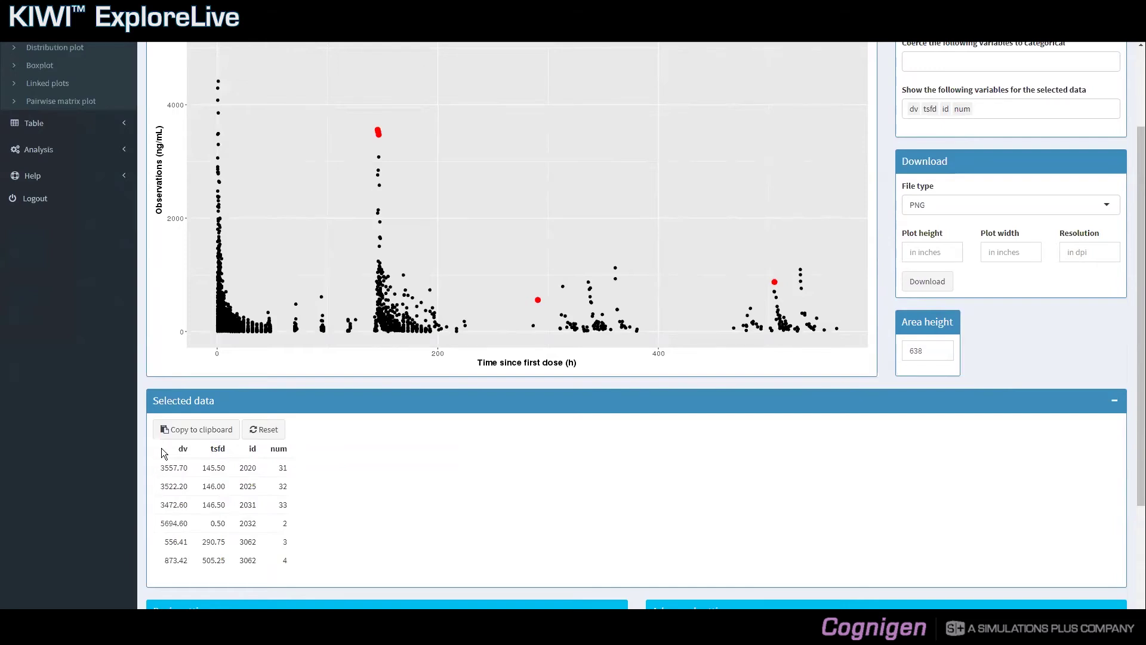
pyautogui.click(199, 433)
pyautogui.click(209, 441)
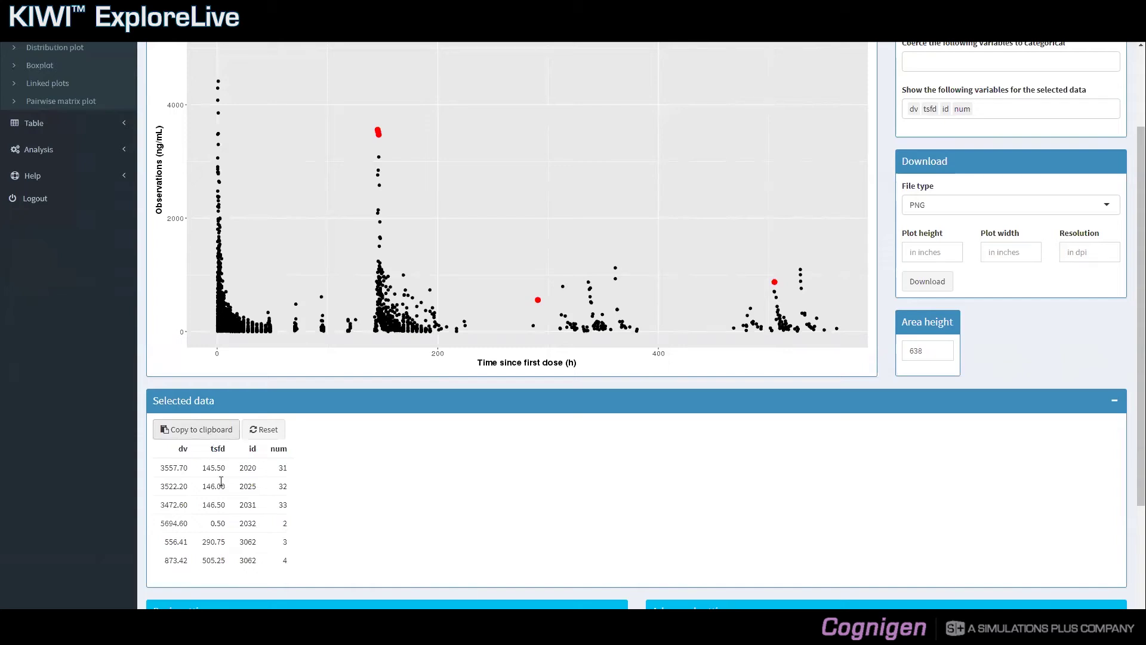
pyautogui.click(268, 430)
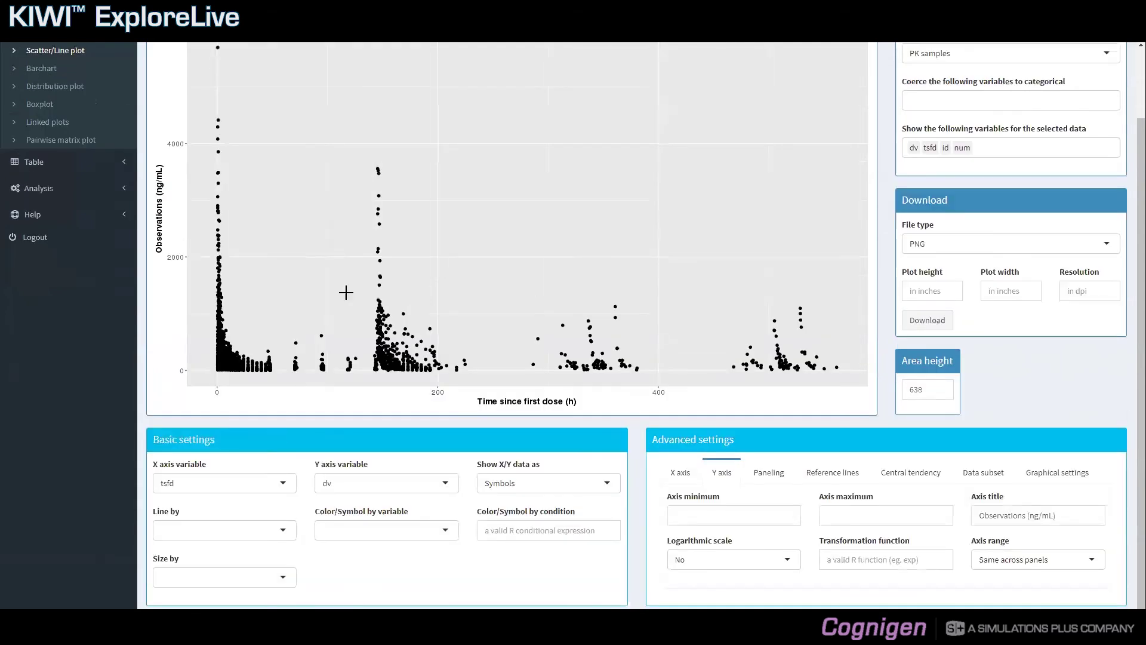
pyautogui.scroll(1, 422, 197)
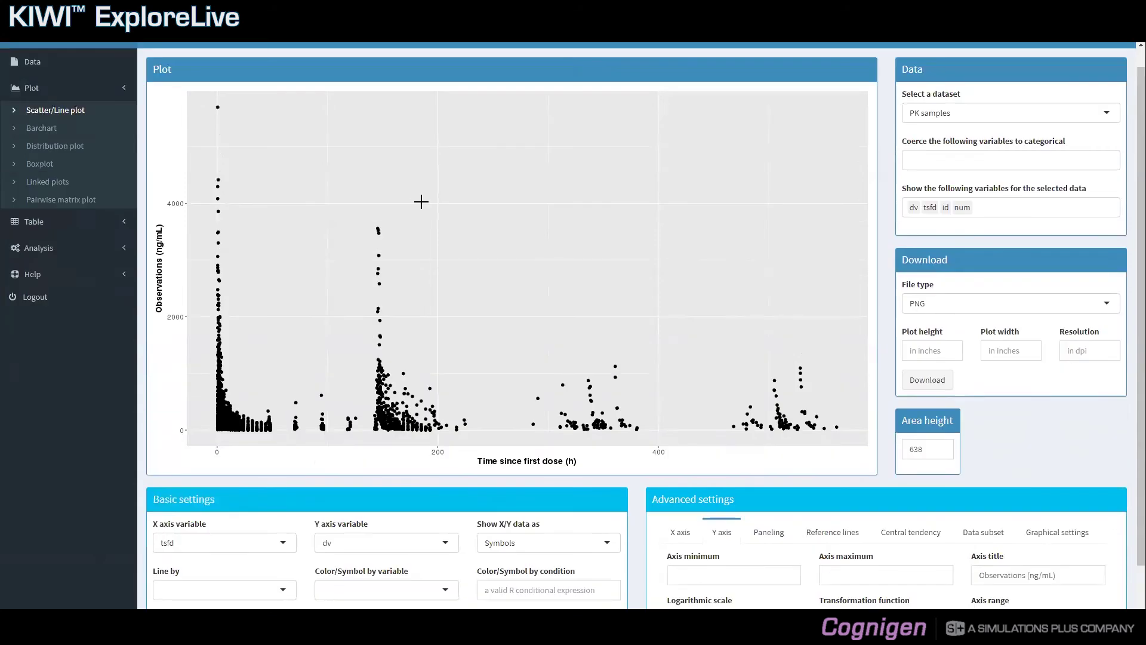